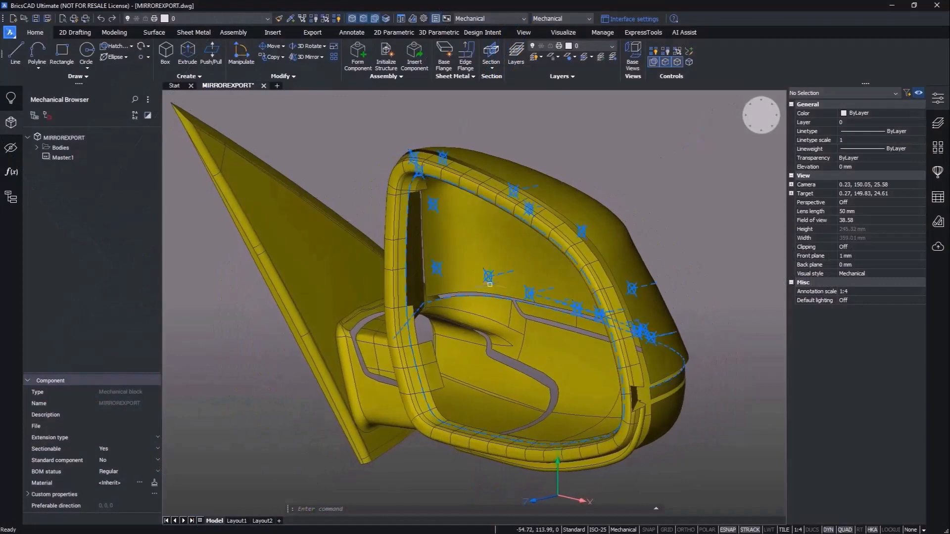
Isolate the mirror's upper cover surface together with the Master sketch component.
{"action": "left_click", "coordinate": [488, 276]}
{"action": "left_click", "coordinate": [593, 206]}
{"action": "mouse_move", "coordinate": [633, 193]}
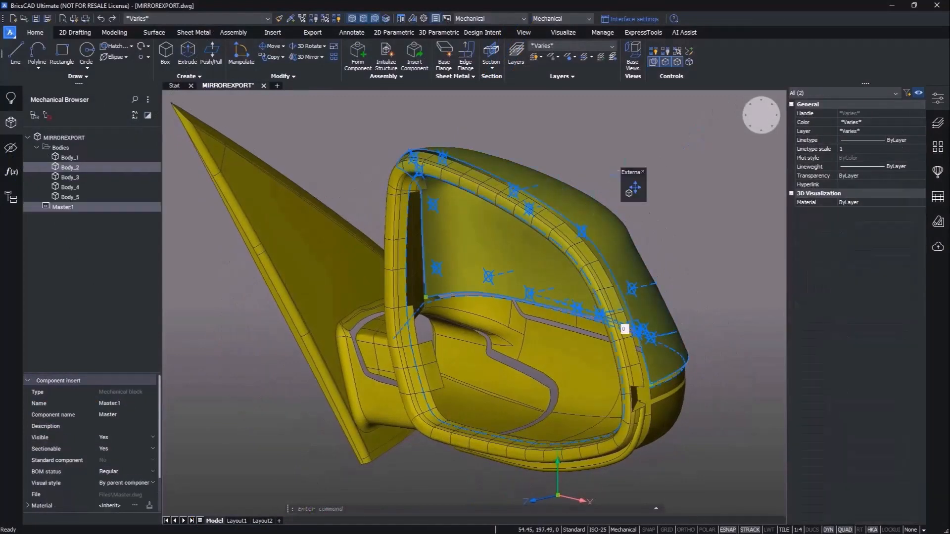
{"action": "left_click", "coordinate": [687, 231]}
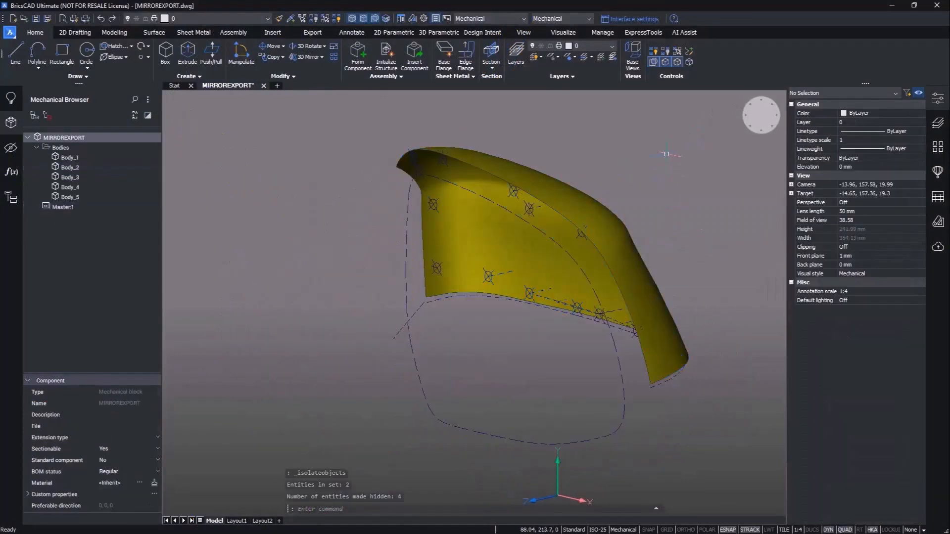
Form an external mechanical component named Cover from the isolated upper cover surface, using the default base point 0,0,0.
{"action": "middle_click_drag", "start_coordinate": [666, 154], "coordinate": [488, 164], "text": "shift"}
{"action": "left_click", "coordinate": [488, 164]}
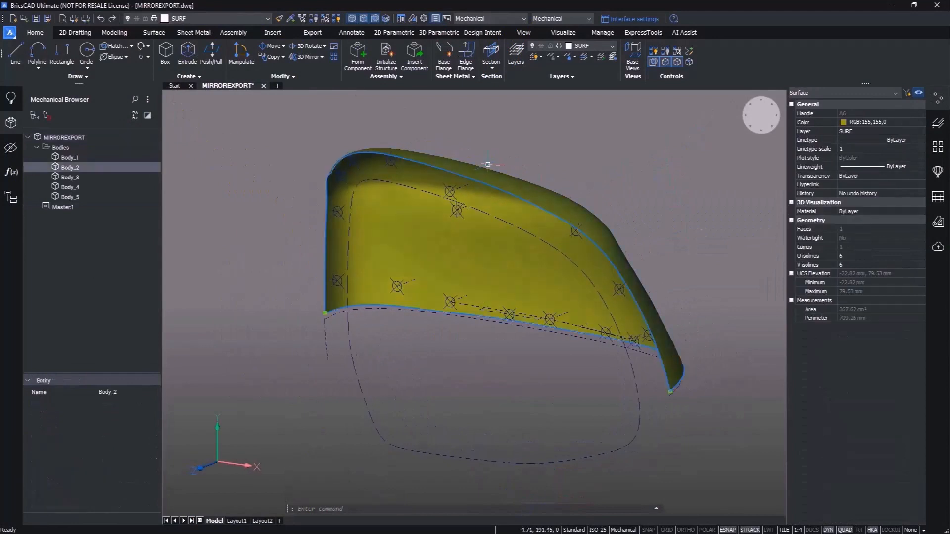
{"action": "left_click", "coordinate": [232, 33]}
{"action": "left_click", "coordinate": [117, 77]}
{"action": "left_click", "coordinate": [30, 89]}
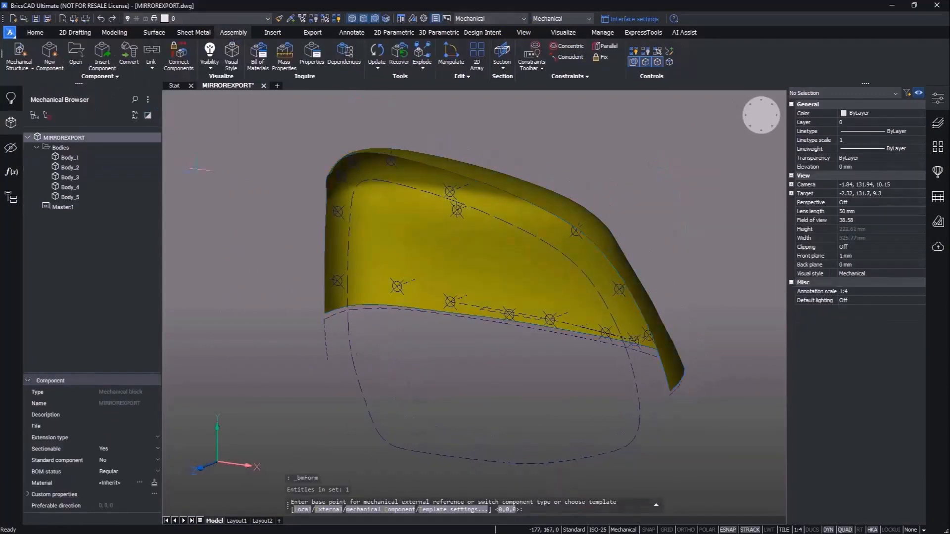
{"action": "type", "text": "Cover"}
{"action": "key", "text": "Return"}
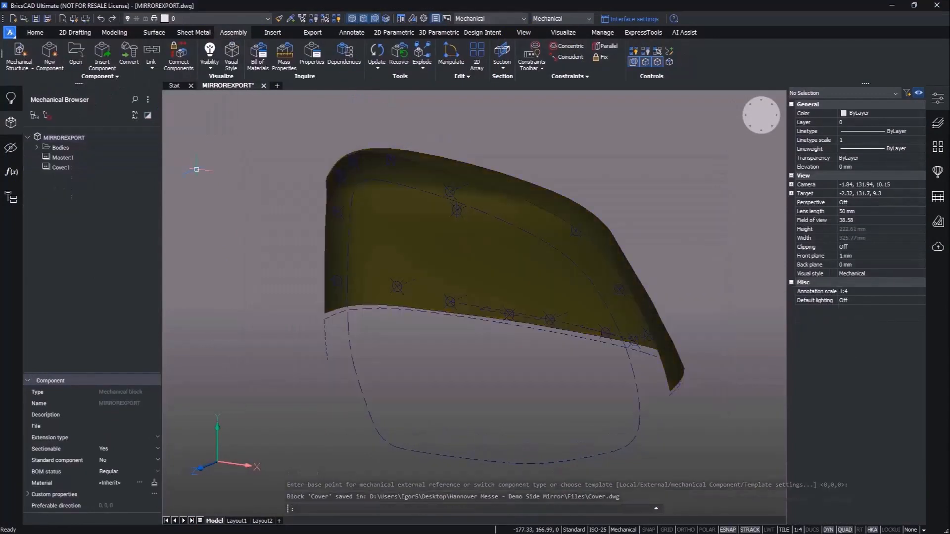
Open the Cover component for reference editing with nested entities selected automatically, and start a modelling command on its surface face.
{"action": "double_click", "coordinate": [374, 254]}
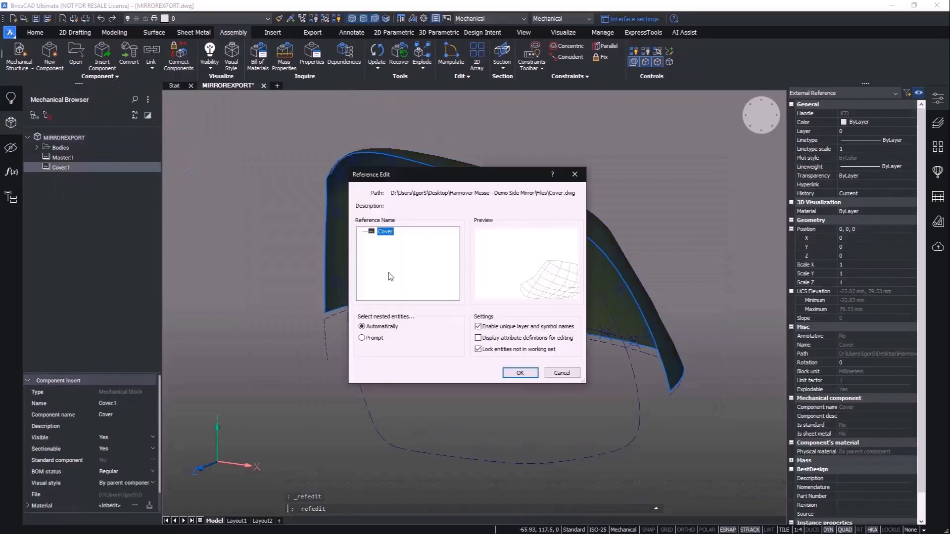
{"action": "left_click", "coordinate": [517, 373]}
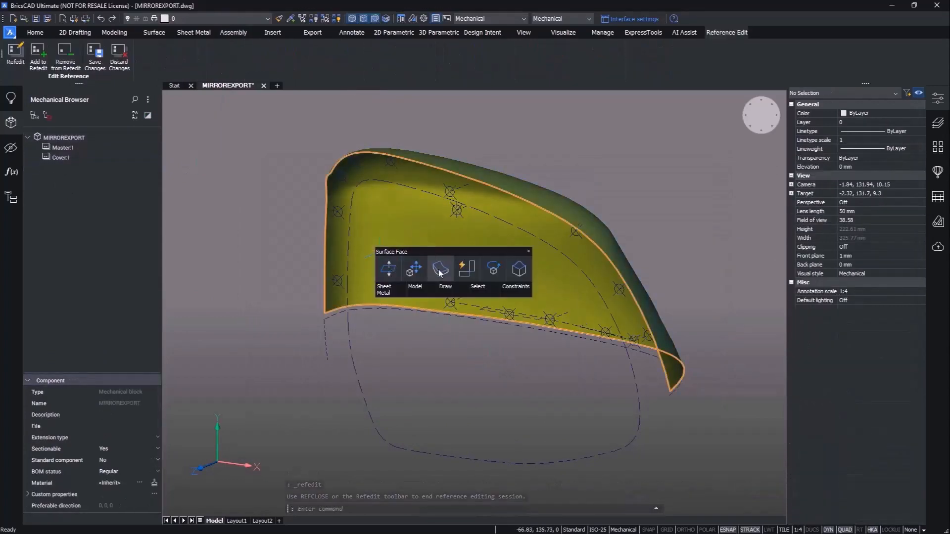
{"action": "left_click", "coordinate": [441, 269]}
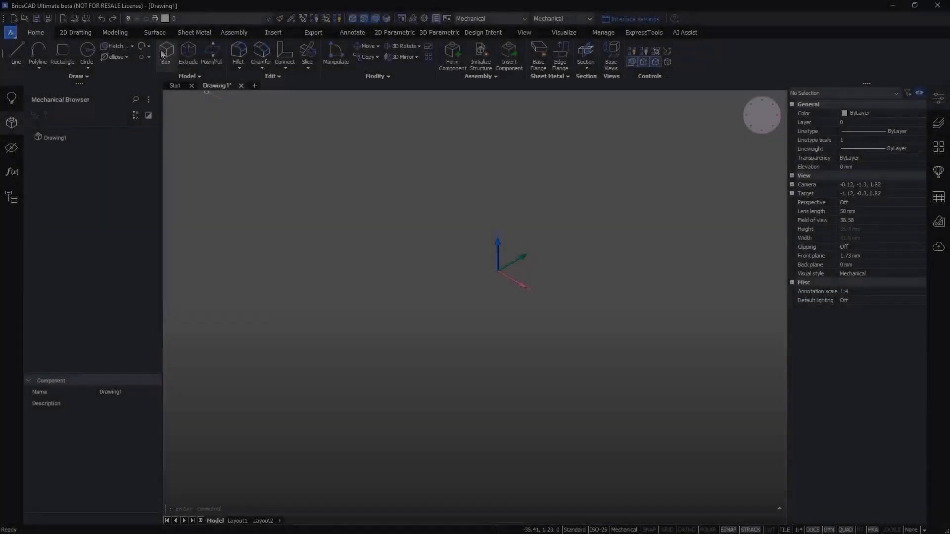
In the new drawing, create a thin rectangular box plate starting from corner -7,0,0.
{"action": "left_click", "coordinate": [166, 51]}
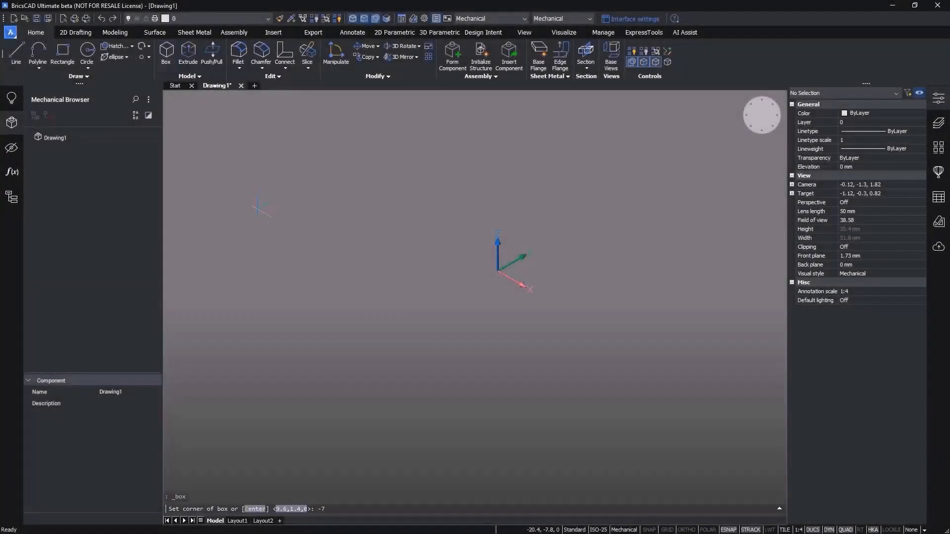
{"action": "type", "text": "-7,0,0"}
{"action": "key", "text": "Return"}
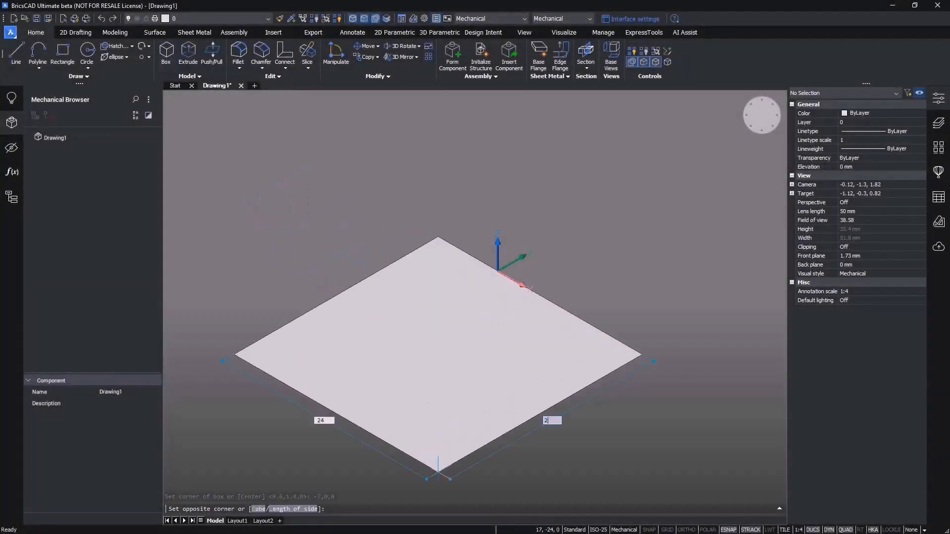
{"action": "key", "text": "Return"}
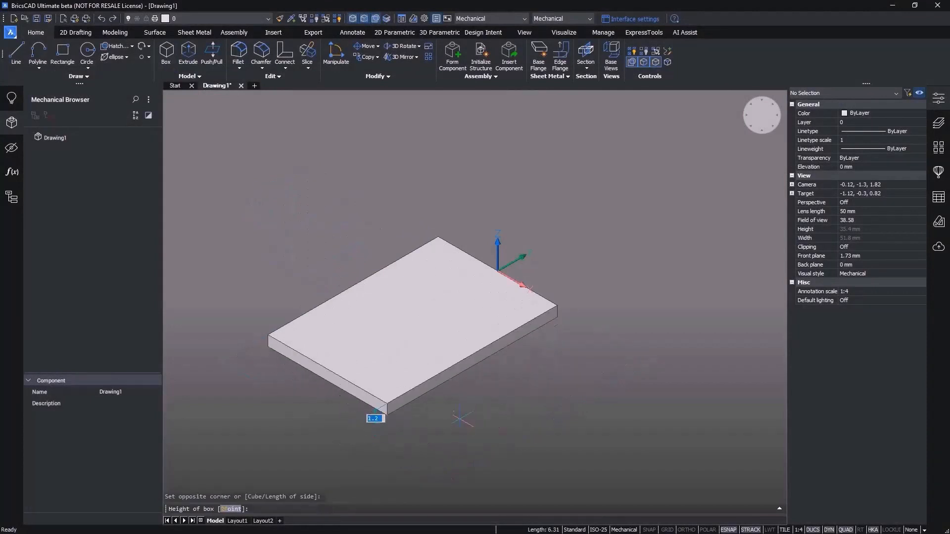
Rotate the plate's long side face on the positive X side about its vertical corner edge to taper the plate.
{"action": "scroll", "coordinate": [456, 409], "scroll_direction": "up", "scroll_amount": 1}
{"action": "middle_click_drag", "start_coordinate": [693, 320], "coordinate": [668, 307], "text": "shift"}
{"action": "scroll", "coordinate": [668, 306], "scroll_direction": "up", "scroll_amount": 3}
{"action": "left_click", "coordinate": [666, 317]}
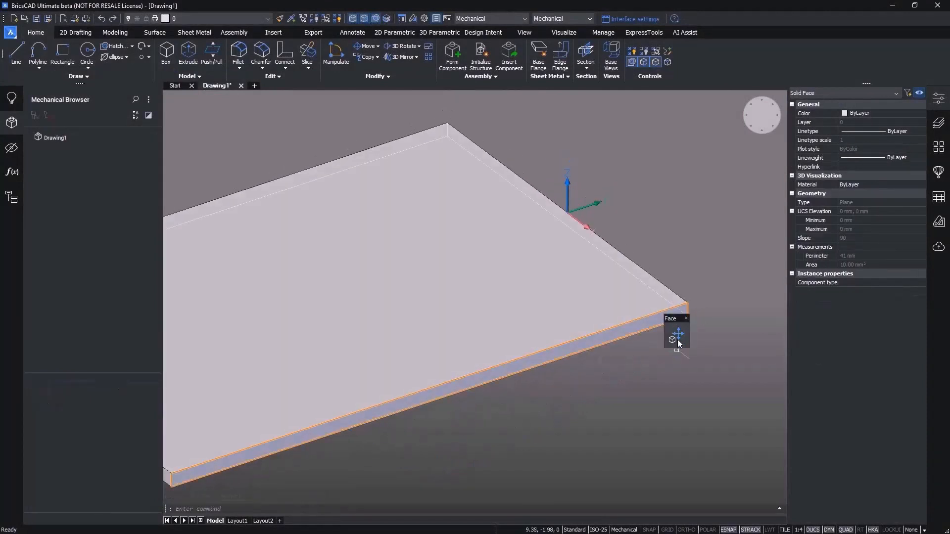
{"action": "left_click", "coordinate": [686, 341]}
{"action": "left_click", "coordinate": [688, 310]}
{"action": "left_click", "coordinate": [699, 335]}
{"action": "key", "text": "Return"}
Rotate the opposite long side face about its vertical corner edge to mirror the taper.
{"action": "middle_click_drag", "start_coordinate": [750, 380], "coordinate": [255, 316], "text": "shift"}
{"action": "left_click", "coordinate": [246, 311]}
{"action": "left_click", "coordinate": [203, 297]}
{"action": "left_click", "coordinate": [219, 364]}
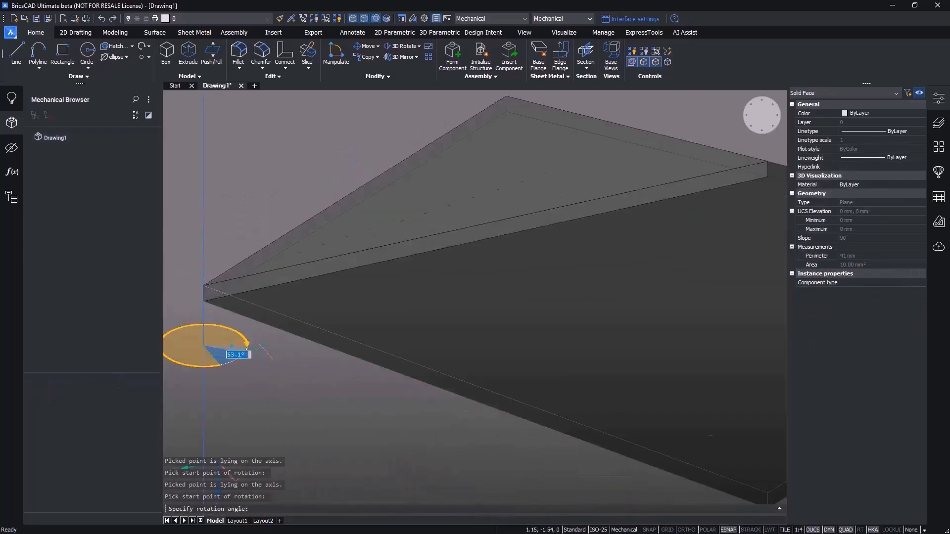
{"action": "key", "text": "Return"}
Offset the top face's outline inwards by 4 mm and extrude the inner region through the plate to cut an opening.
{"action": "scroll", "coordinate": [297, 288], "scroll_direction": "down", "scroll_amount": 3}
{"action": "middle_click_drag", "start_coordinate": [297, 288], "coordinate": [267, 312], "text": "shift"}
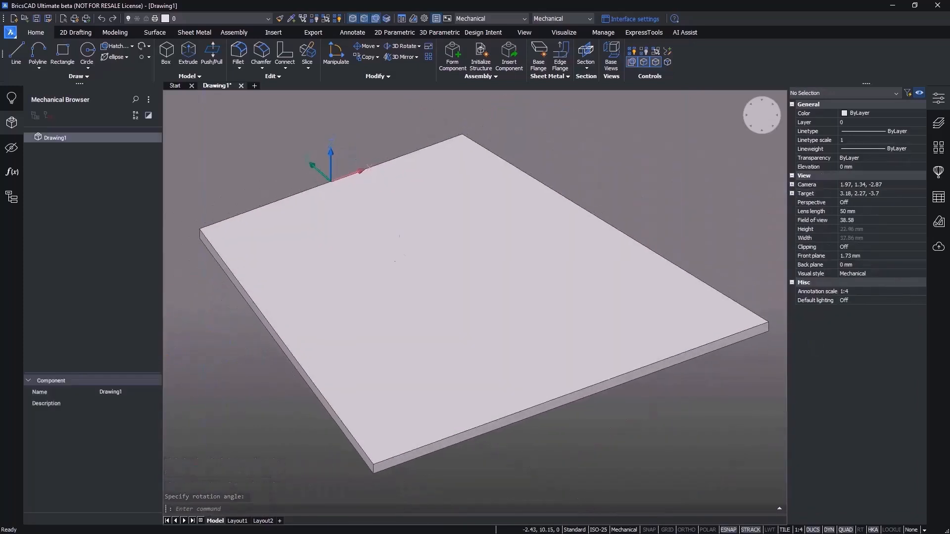
{"action": "left_click", "coordinate": [435, 270]}
{"action": "type", "text": "4"}
{"action": "key", "text": "Return"}
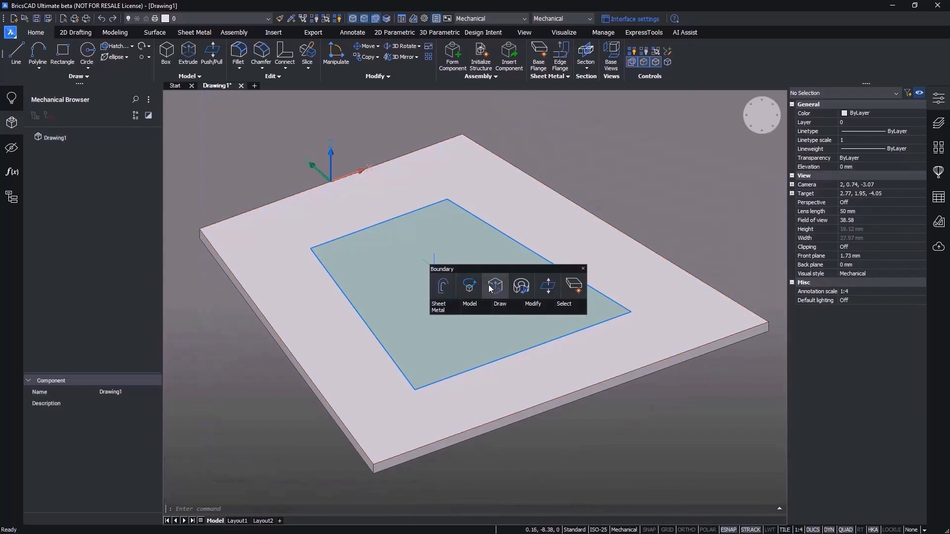
{"action": "left_click", "coordinate": [493, 287]}
{"action": "left_click", "coordinate": [436, 474]}
Push the opening's origin-side inner face back towards the plate edge, and extrude that face into the opening as a flat tab.
{"action": "mouse_move", "coordinate": [414, 218]}
{"action": "left_click", "coordinate": [424, 244]}
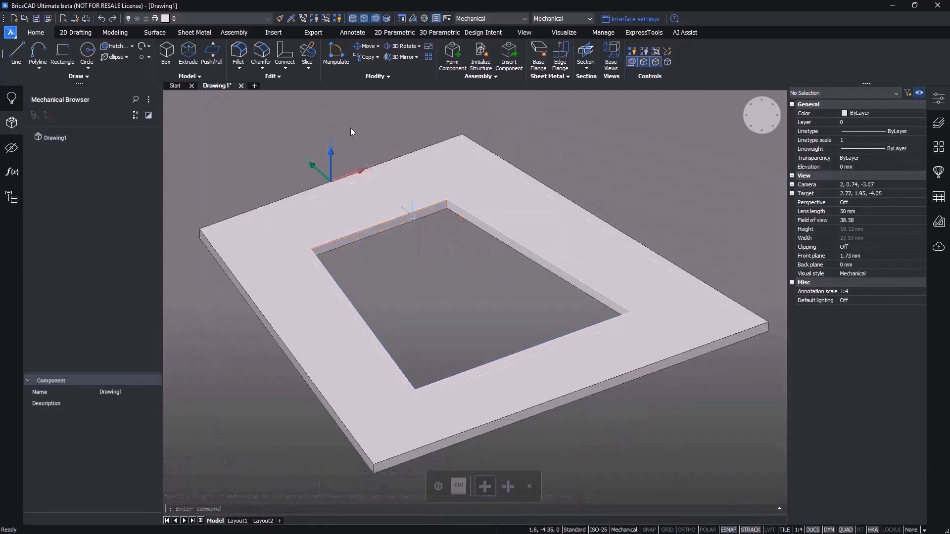
{"action": "mouse_move", "coordinate": [374, 201]}
{"action": "left_click", "coordinate": [408, 220]}
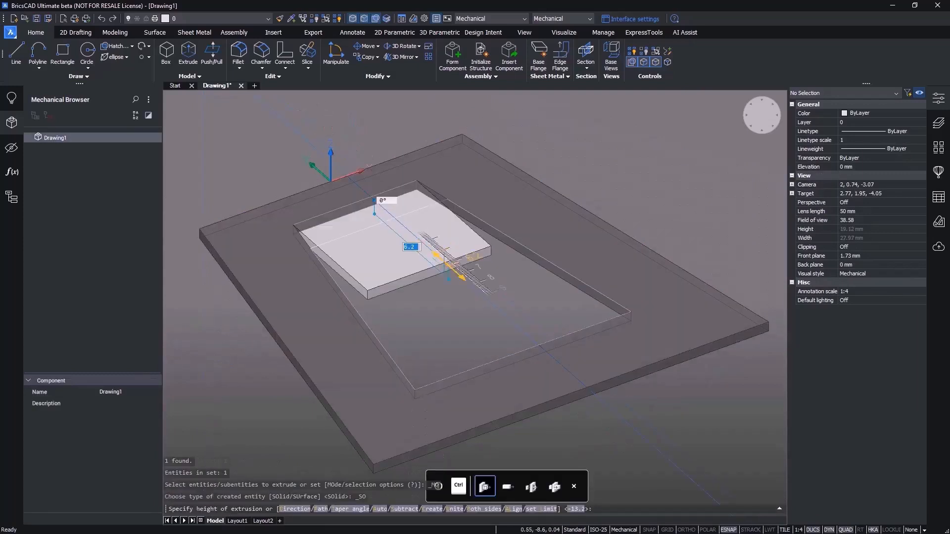
{"action": "left_click", "coordinate": [441, 260]}
Extrude the opening's far inner face out through the plate's end as a subtraction, leaving two open legs.
{"action": "scroll", "coordinate": [442, 261], "scroll_direction": "up", "scroll_amount": 1}
{"action": "middle_click_drag", "start_coordinate": [442, 260], "coordinate": [607, 322], "text": "shift"}
{"action": "scroll", "coordinate": [604, 321], "scroll_direction": "up", "scroll_amount": 1}
{"action": "left_click", "coordinate": [496, 295]}
{"action": "left_click", "coordinate": [540, 197]}
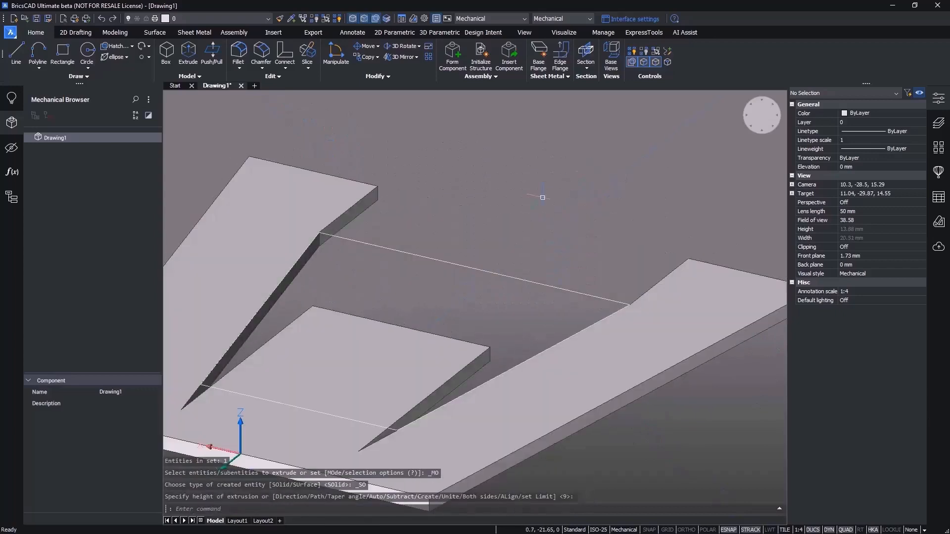
Move the two facing inner faces at the legs' free ends towards each other, and delete the leftover offset outline.
{"action": "left_click", "coordinate": [352, 216]}
{"action": "key", "text": "Tab"}
{"action": "left_click", "coordinate": [665, 288]}
{"action": "mouse_move", "coordinate": [665, 289]}
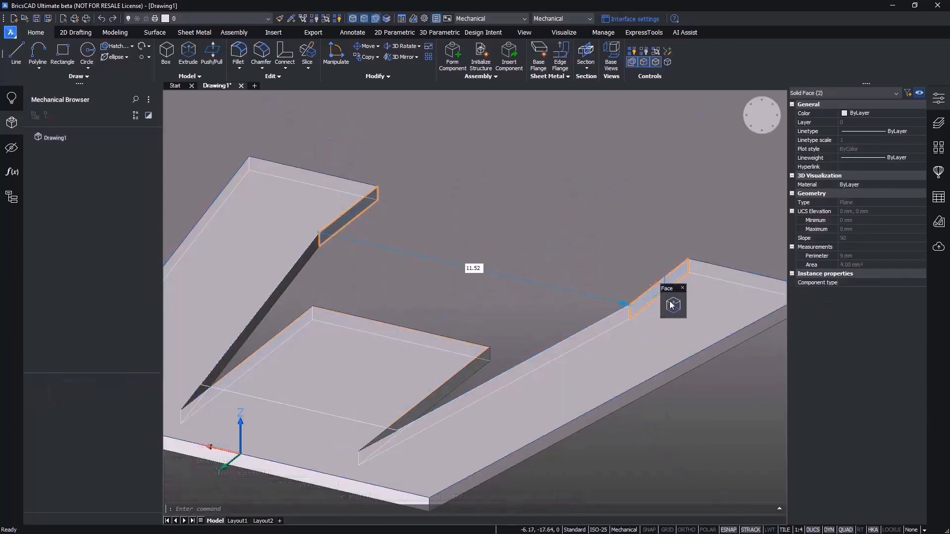
{"action": "left_click", "coordinate": [693, 306]}
{"action": "left_click", "coordinate": [555, 242]}
{"action": "left_click_drag", "start_coordinate": [555, 242], "coordinate": [504, 295]}
{"action": "key", "text": "Delete"}
Fillet the two inner corner edges where the slots meet at the tab's root.
{"action": "mouse_move", "coordinate": [504, 296]}
{"action": "middle_mouse_down", "text": "shift"}
{"action": "mouse_move", "coordinate": [597, 282]}
{"action": "mouse_move", "coordinate": [732, 297]}
{"action": "middle_mouse_up", "text": "shift"}
{"action": "scroll", "coordinate": [733, 297], "scroll_direction": "down", "scroll_amount": 3}
{"action": "left_click_drag", "start_coordinate": [328, 213], "coordinate": [505, 310]}
{"action": "key", "text": "ctrl"}
{"action": "right_click", "coordinate": [391, 224]}
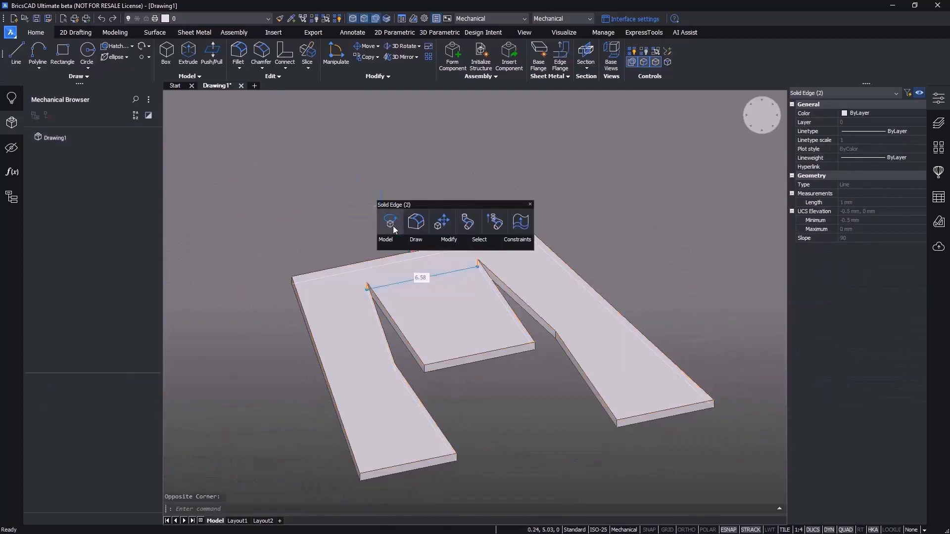
{"action": "left_click", "coordinate": [410, 223]}
{"action": "key", "text": "Return"}
Offset the tab's free-end edge back to the slot ends to close the tab's boundary.
{"action": "middle_click_drag", "start_coordinate": [714, 339], "coordinate": [760, 347], "text": "shift"}
{"action": "scroll", "coordinate": [498, 322], "scroll_direction": "up", "scroll_amount": 2}
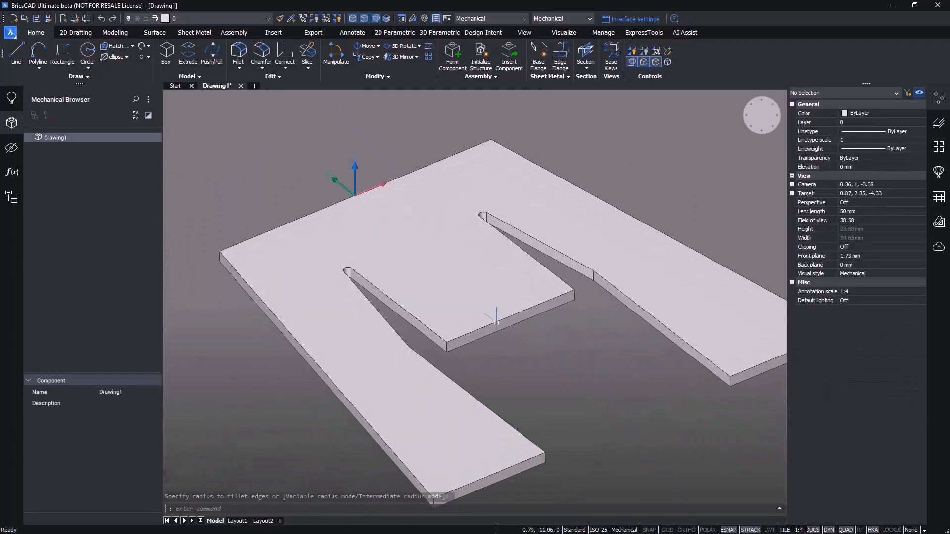
{"action": "right_click", "coordinate": [497, 320]}
{"action": "left_click", "coordinate": [509, 340]}
{"action": "left_click", "coordinate": [476, 222]}
Offset the tab's boundary inwards and revolve the resulting ring region about an axis through the two slot ends.
{"action": "right_click", "coordinate": [480, 276]}
{"action": "left_click", "coordinate": [491, 294]}
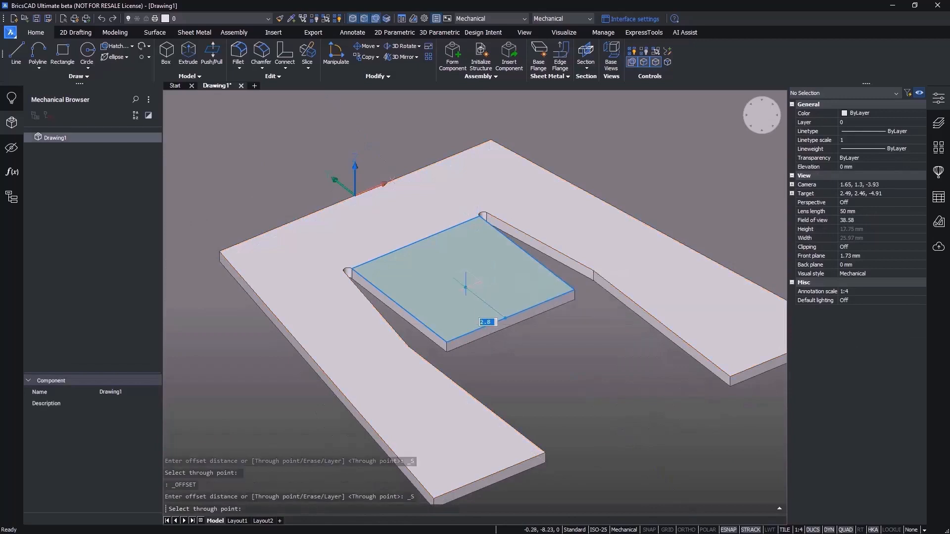
{"action": "left_click", "coordinate": [465, 287]}
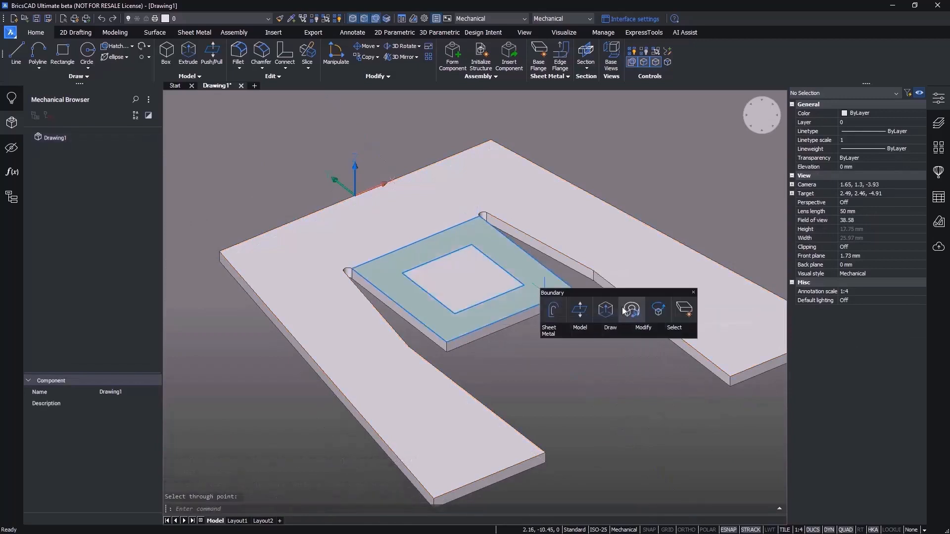
{"action": "left_click", "coordinate": [623, 310]}
{"action": "left_click", "coordinate": [349, 272]}
{"action": "left_click", "coordinate": [482, 216]}
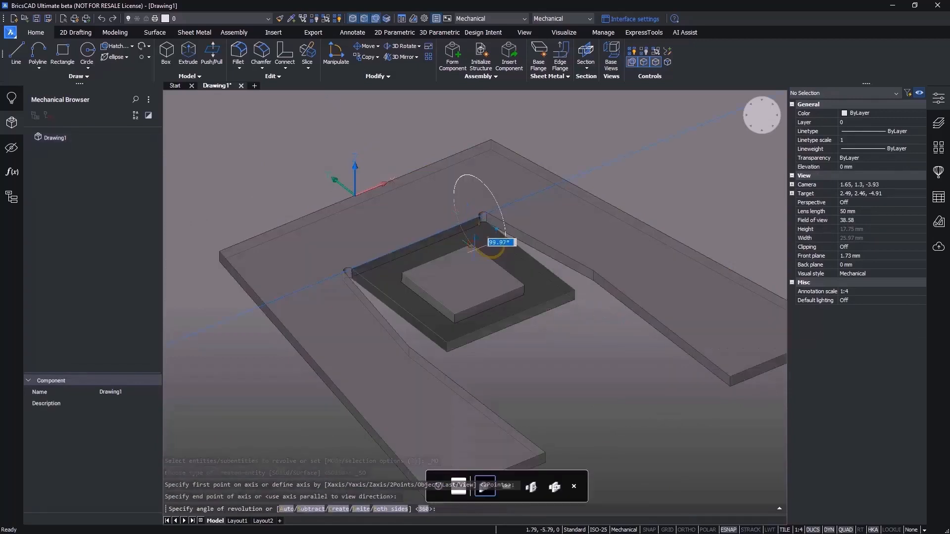
{"action": "key", "text": "Return"}
Delete the cylindrical inner face on the root side of the raised frame's pocket.
{"action": "scroll", "coordinate": [470, 236], "scroll_direction": "up", "scroll_amount": 5}
{"action": "middle_click_drag", "start_coordinate": [468, 240], "coordinate": [441, 232], "text": "shift"}
{"action": "left_click", "coordinate": [439, 232]}
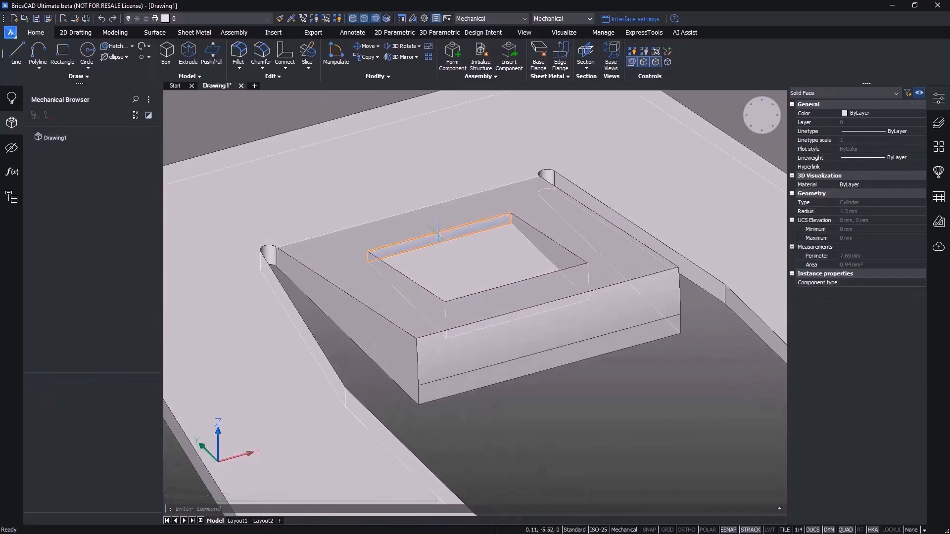
{"action": "key", "text": "Delete"}
Fillet the vertical edges at the tab's two free-end corners with a 0.5 mm radius.
{"action": "left_click_drag", "start_coordinate": [409, 434], "coordinate": [446, 312]}
{"action": "left_click_drag", "start_coordinate": [645, 399], "coordinate": [698, 238]}
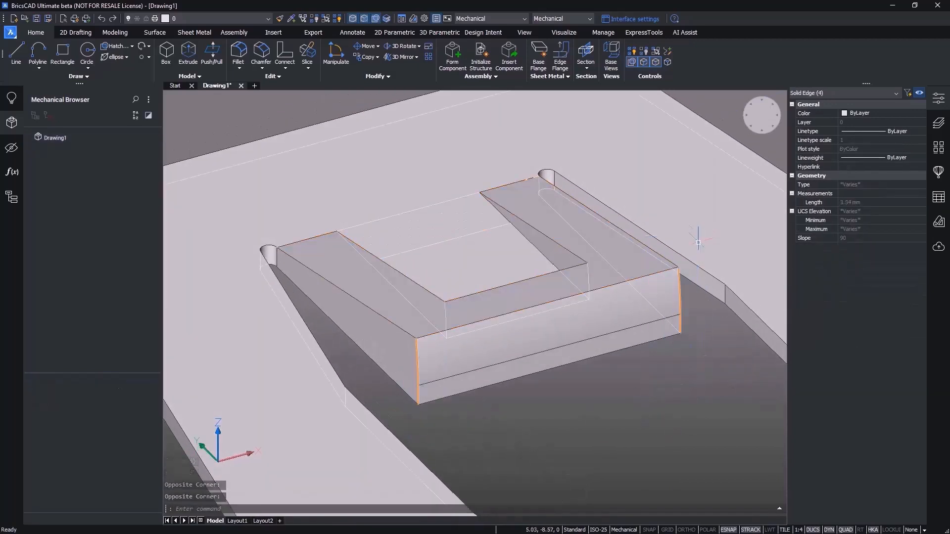
{"action": "right_click", "coordinate": [661, 394]}
{"action": "left_click", "coordinate": [669, 409]}
{"action": "type", "text": "0.5"}
{"action": "key", "text": "Return"}
Delete the leftover construction lines around the tab.
{"action": "scroll", "coordinate": [365, 308], "scroll_direction": "down", "scroll_amount": 3}
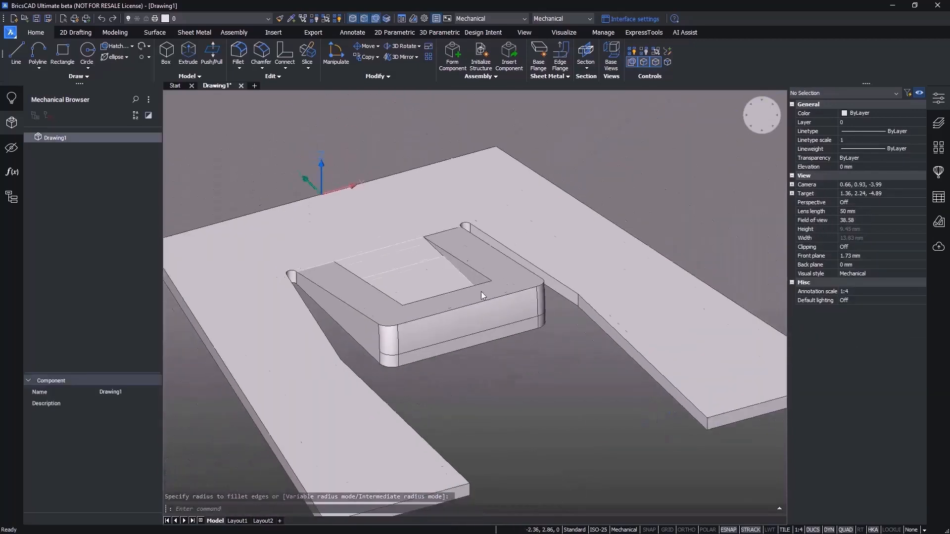
{"action": "left_click_drag", "start_coordinate": [290, 218], "coordinate": [545, 392]}
{"action": "key", "text": "Delete"}
Rotate the plate's flat underside face by 1 degree about its origin-side edge.
{"action": "middle_click_drag", "start_coordinate": [615, 392], "coordinate": [554, 368], "text": "shift"}
{"action": "right_click", "coordinate": [333, 329]}
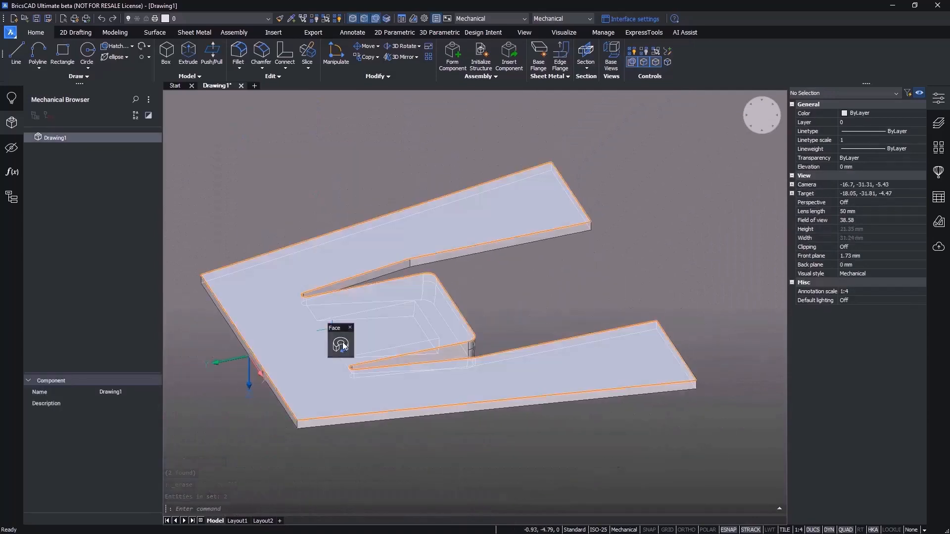
{"action": "left_click", "coordinate": [430, 347]}
{"action": "left_click", "coordinate": [285, 401]}
{"action": "type", "text": "1"}
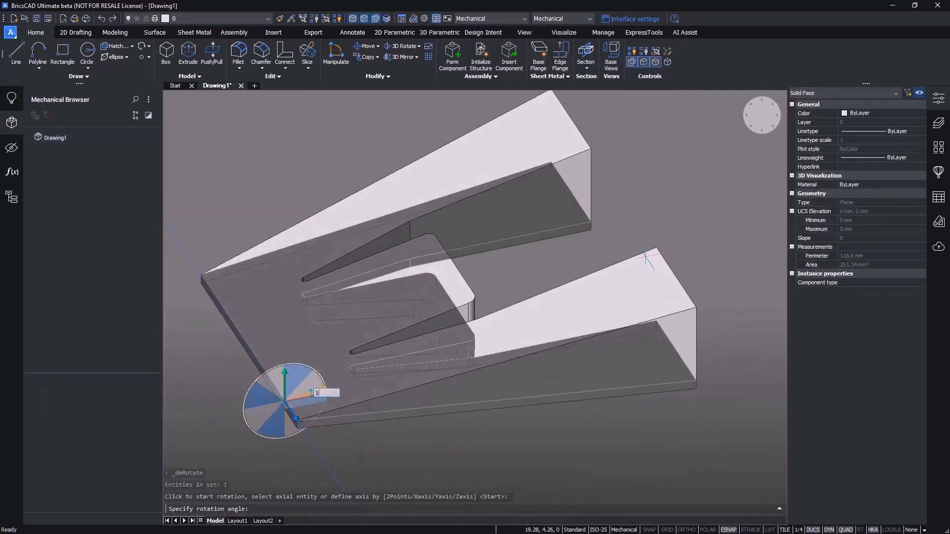
{"action": "key", "text": "Return"}
Offset the underside face's origin-side and long outer edges inwards by 2 mm.
{"action": "right_click", "coordinate": [282, 397]}
{"action": "left_click", "coordinate": [327, 425]}
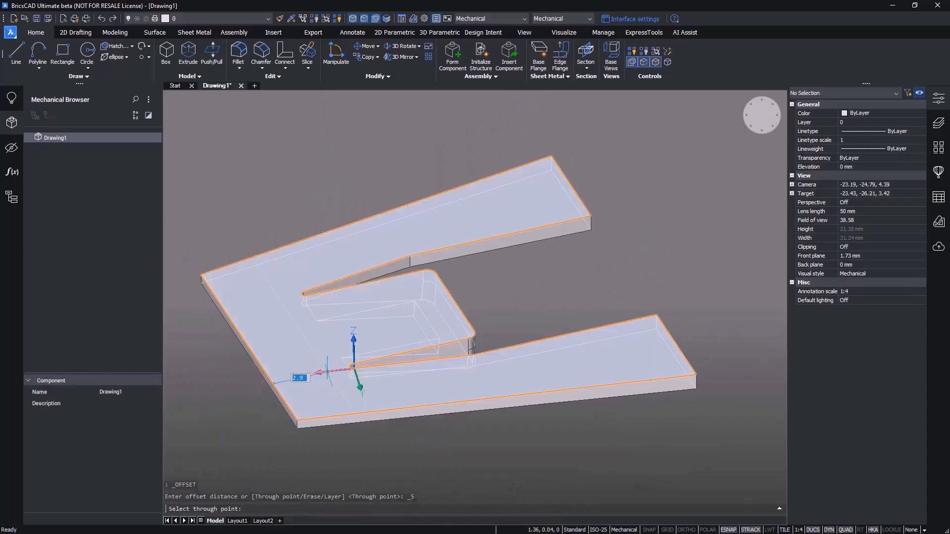
{"action": "type", "text": "2"}
{"action": "key", "text": "Return"}
{"action": "right_click", "coordinate": [361, 412]}
{"action": "left_click", "coordinate": [372, 427]}
{"action": "type", "text": "2"}
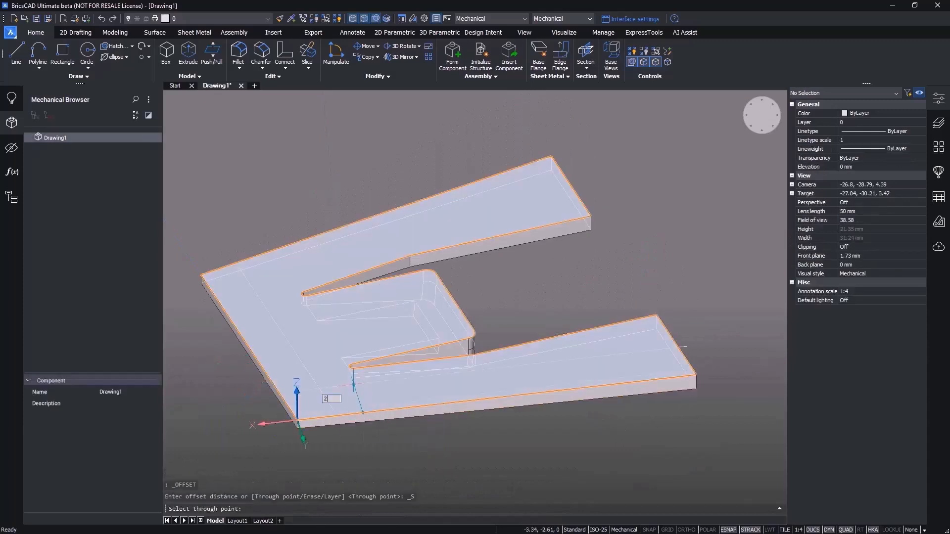
{"action": "key", "text": "Return"}
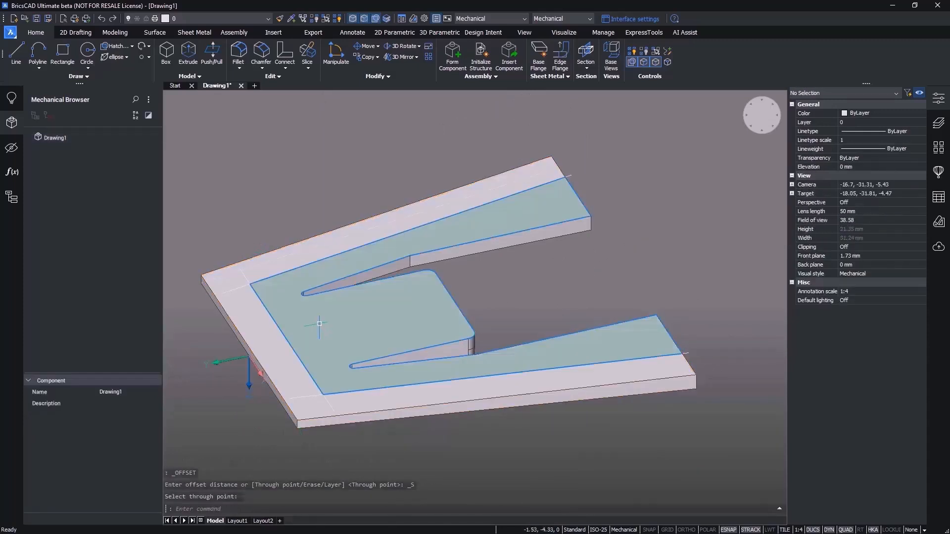
Push/pull the inner region bounded by the offset lines outwards by 1 mm to form a raised step.
{"action": "mouse_move", "coordinate": [319, 329]}
{"action": "left_click", "coordinate": [399, 340]}
{"action": "type", "text": "1"}
{"action": "key", "text": "Return"}
Rotate the raised step's top face by 1 degree about its origin-side edge.
{"action": "mouse_move", "coordinate": [364, 312]}
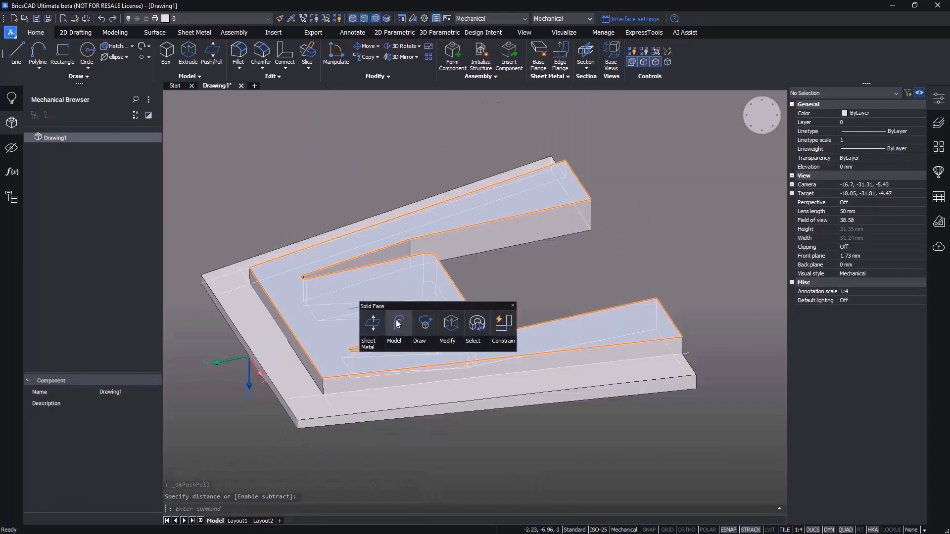
{"action": "left_click", "coordinate": [421, 325]}
{"action": "left_click", "coordinate": [299, 340]}
{"action": "type", "text": "1"}
{"action": "key", "text": "Return"}
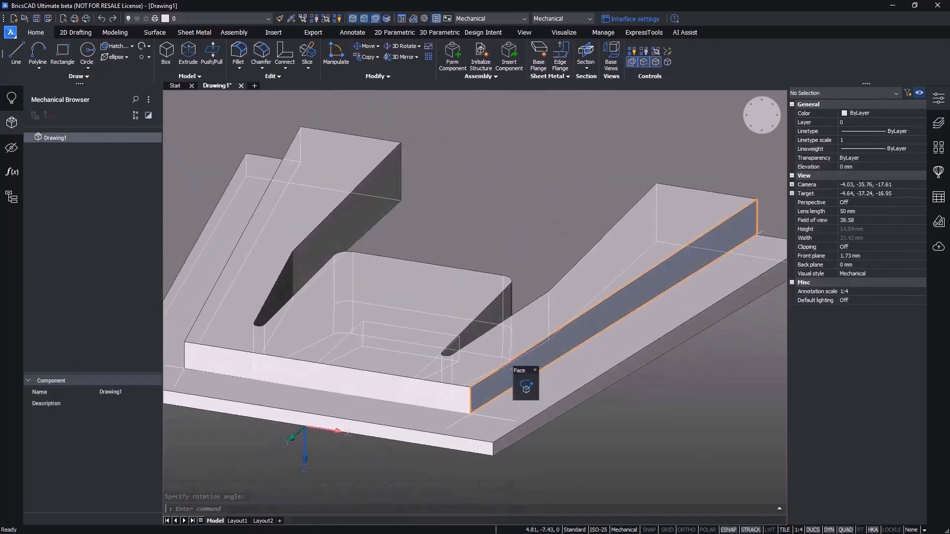
Rotate the raised step's long side face on the positive X side to tilt it.
{"action": "left_click", "coordinate": [517, 382]}
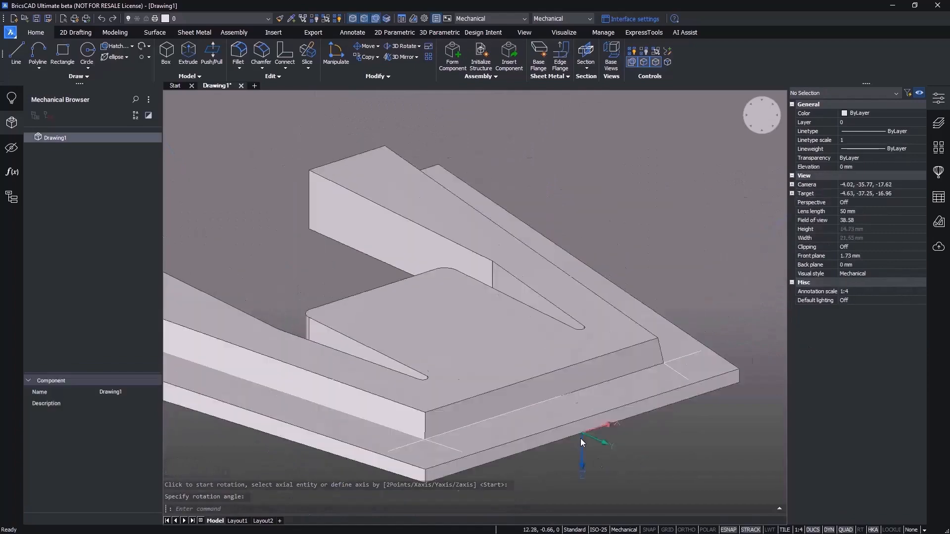
Rotate the raised step's origin-side face and its long side face on the negative X side to tilt them.
{"action": "mouse_move", "coordinate": [569, 435]}
{"action": "left_click", "coordinate": [579, 418]}
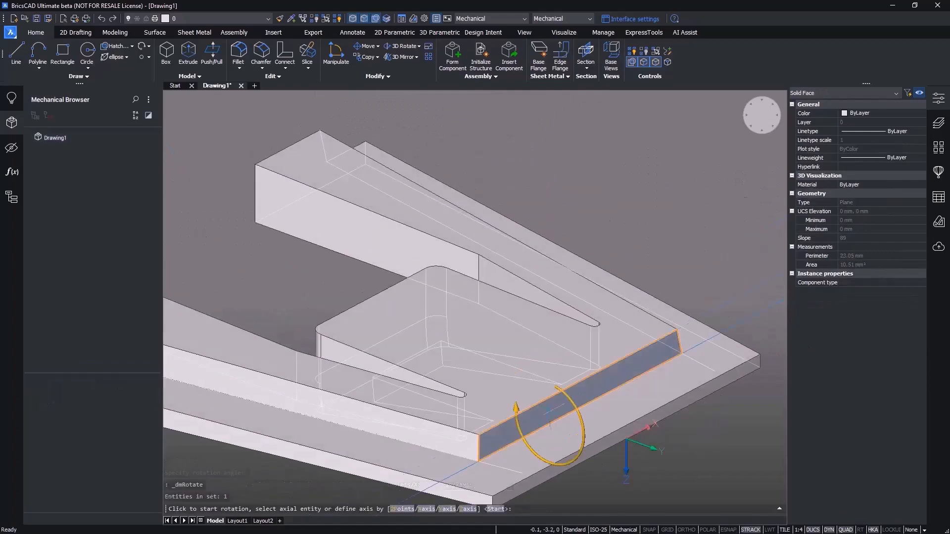
{"action": "left_click", "coordinate": [550, 390]}
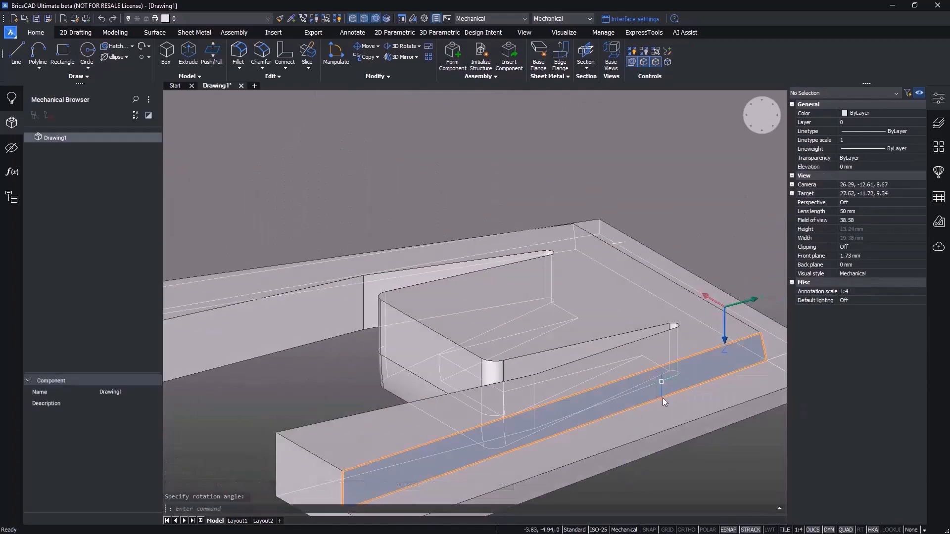
{"action": "left_click", "coordinate": [644, 375]}
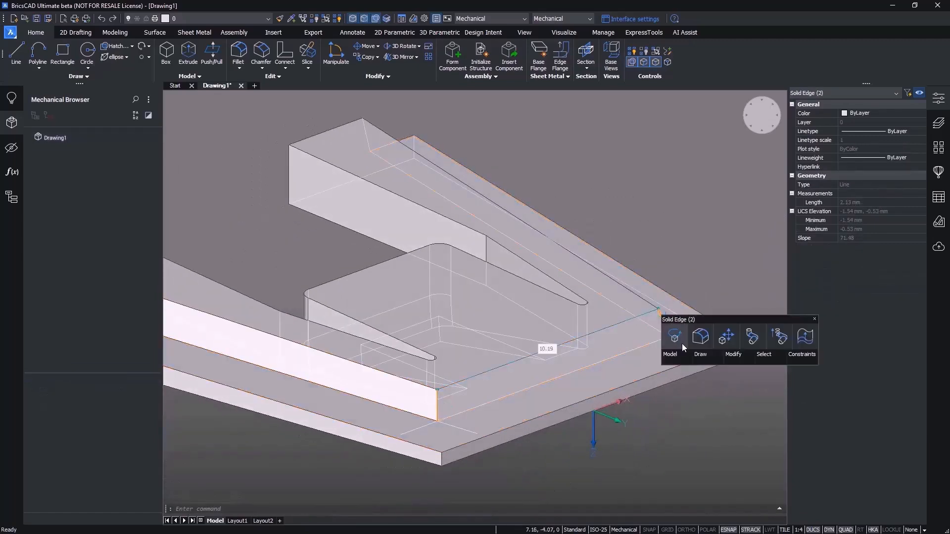
Fillet the raised step's two origin-side corner edges, and fillet the base plate's two outer corner edges with a 5 mm radius.
{"action": "left_click", "coordinate": [674, 339]}
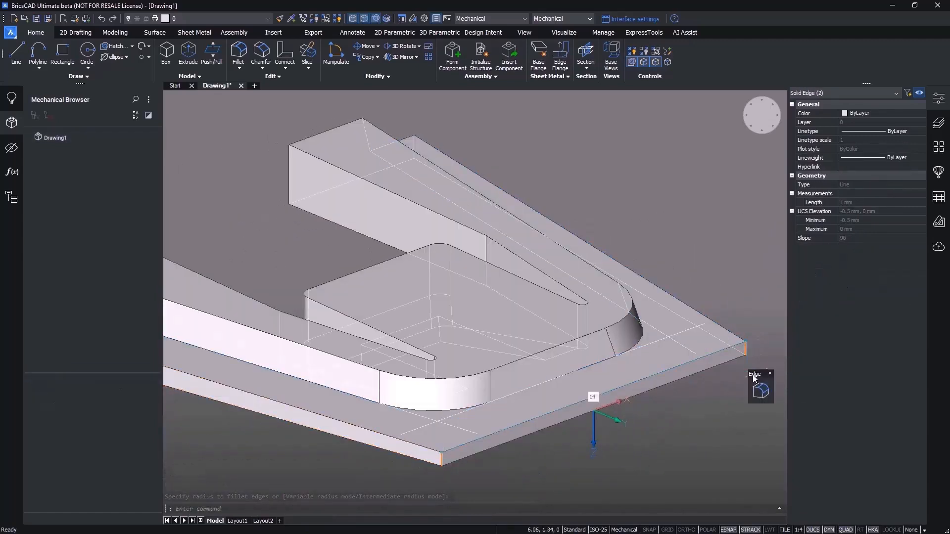
{"action": "left_click", "coordinate": [761, 391]}
{"action": "type", "text": "5"}
{"action": "key", "text": "Return"}
Offset the end edges of both legs inwards along the raised step's top face to divide off the leg ends.
{"action": "middle_click_drag", "start_coordinate": [759, 349], "coordinate": [334, 426], "text": "shift"}
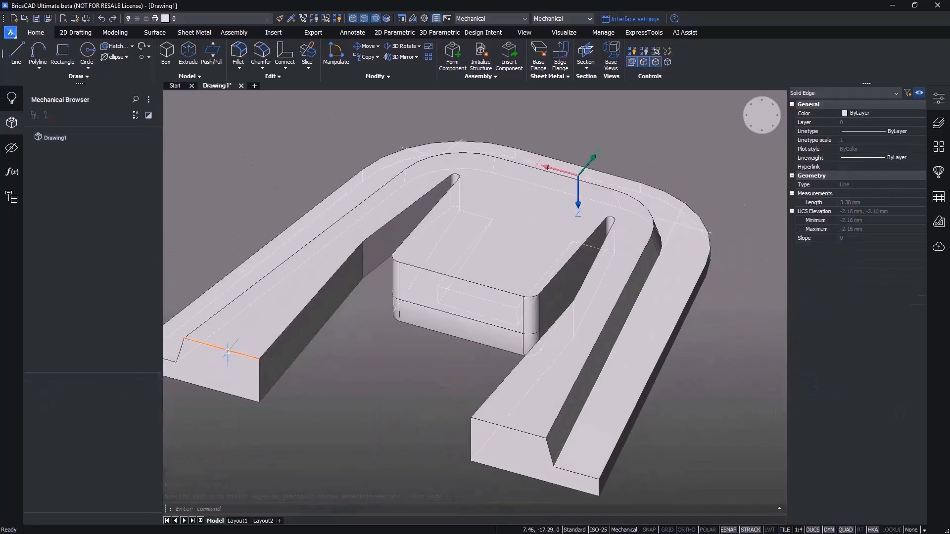
{"action": "mouse_move", "coordinate": [228, 352]}
{"action": "left_click", "coordinate": [289, 369]}
{"action": "left_click", "coordinate": [361, 244]}
{"action": "mouse_move", "coordinate": [486, 421]}
{"action": "left_click", "coordinate": [552, 438]}
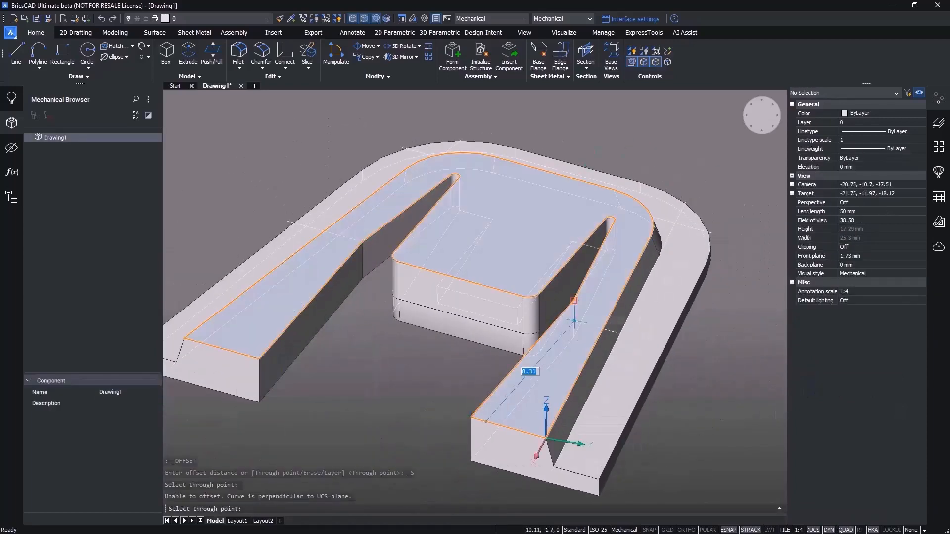
{"action": "left_click", "coordinate": [574, 301]}
Rotate the divided end faces of both legs by 10 degrees about the offset line to form raised ramps.
{"action": "left_click", "coordinate": [546, 374]}
{"action": "left_click", "coordinate": [297, 288]}
{"action": "left_click", "coordinate": [307, 304]}
{"action": "left_click", "coordinate": [593, 306]}
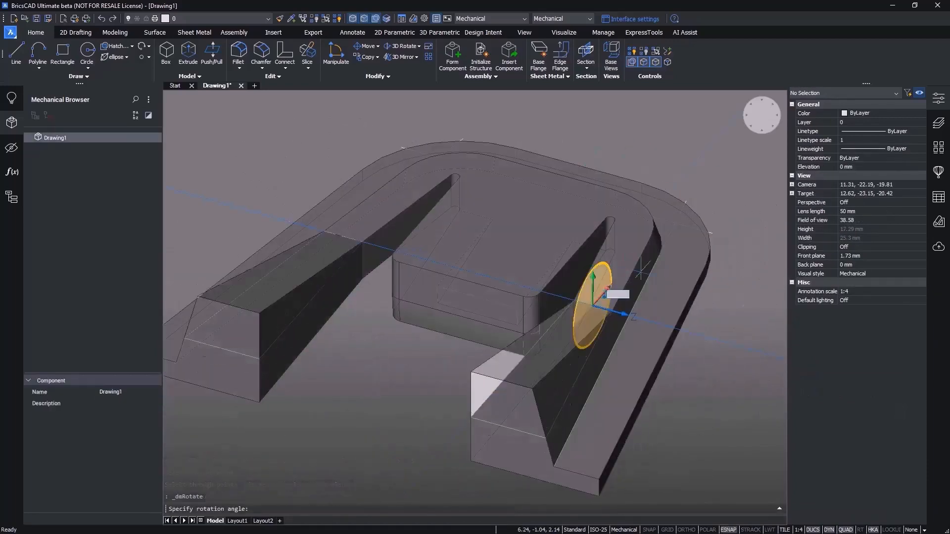
{"action": "type", "text": "10"}
{"action": "key", "text": "Return"}
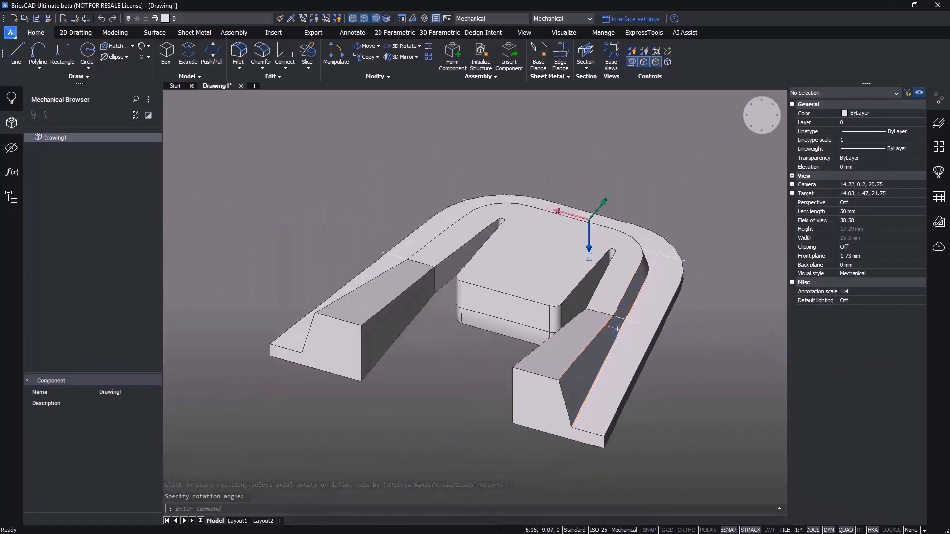
Delete the leftover offset lines around the clip and save the drawing under a new name.
{"action": "left_click", "coordinate": [326, 169]}
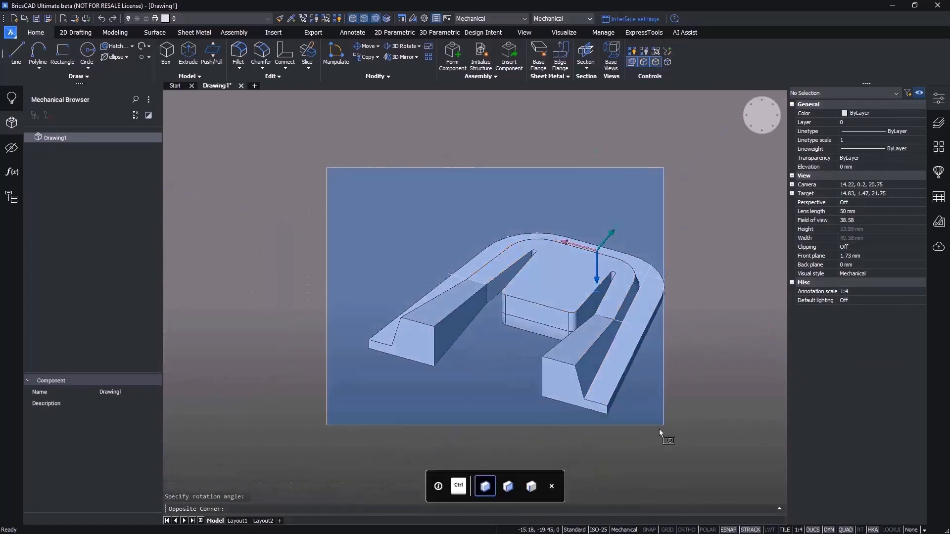
{"action": "left_click", "coordinate": [721, 399]}
{"action": "key", "text": "Delete"}
{"action": "mouse_move", "coordinate": [705, 376]}
{"action": "middle_mouse_down", "text": "shift"}
{"action": "mouse_move", "coordinate": [729, 324]}
{"action": "mouse_move", "coordinate": [692, 281]}
{"action": "middle_mouse_up", "text": "shift"}
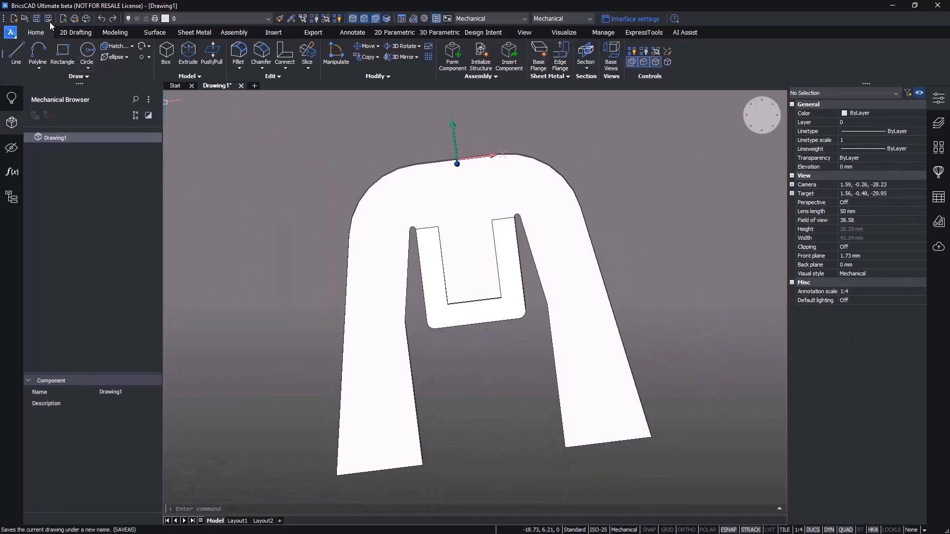
{"action": "left_click", "coordinate": [48, 19]}
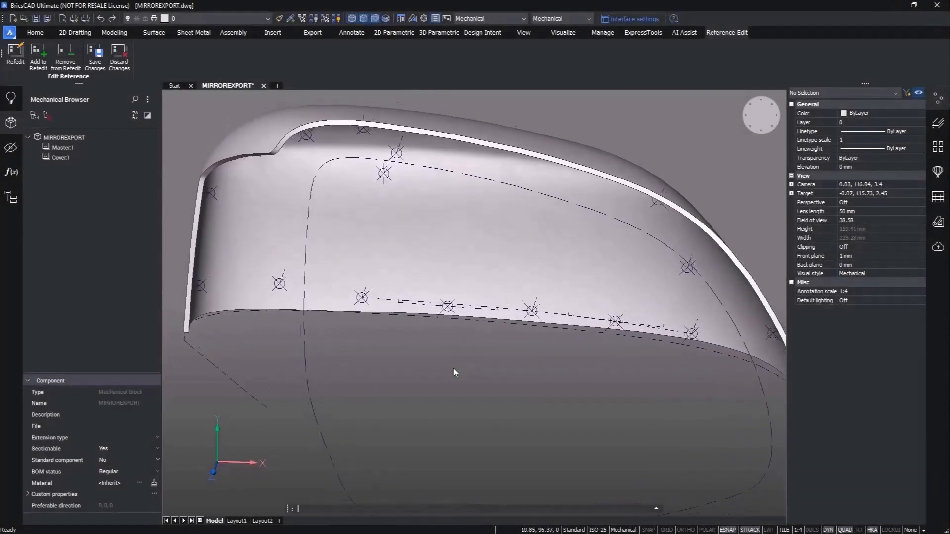
Insert Fixture.dwg as a block in MIRROREXPORT at the first point of the row along the cover's lower edge.
{"action": "type", "text": "INSERT"}
{"action": "key", "text": "Return"}
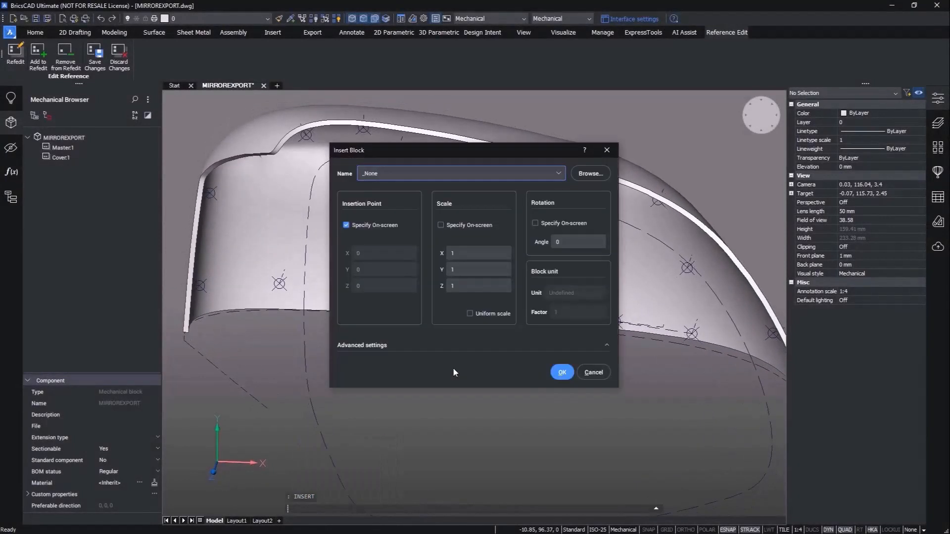
{"action": "left_click", "coordinate": [591, 173]}
{"action": "left_click", "coordinate": [327, 229]}
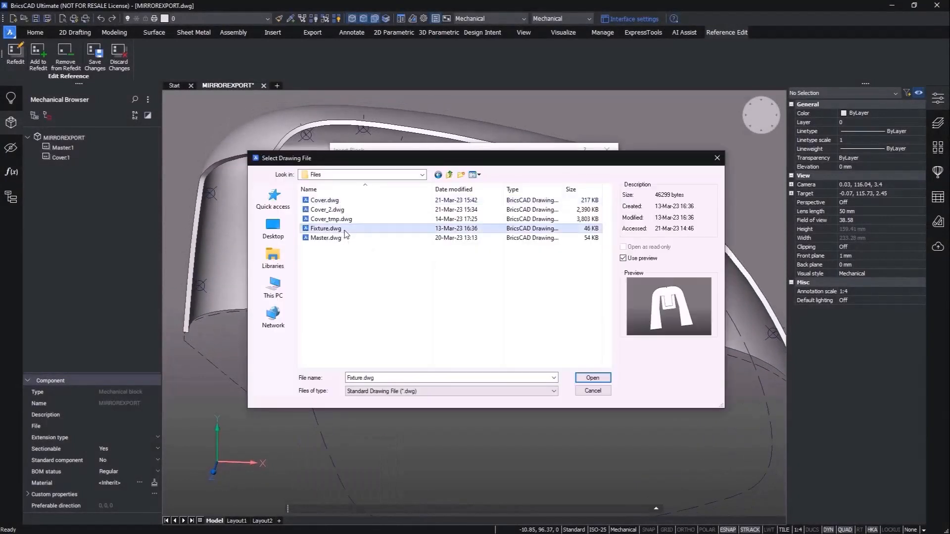
{"action": "left_click", "coordinate": [593, 378]}
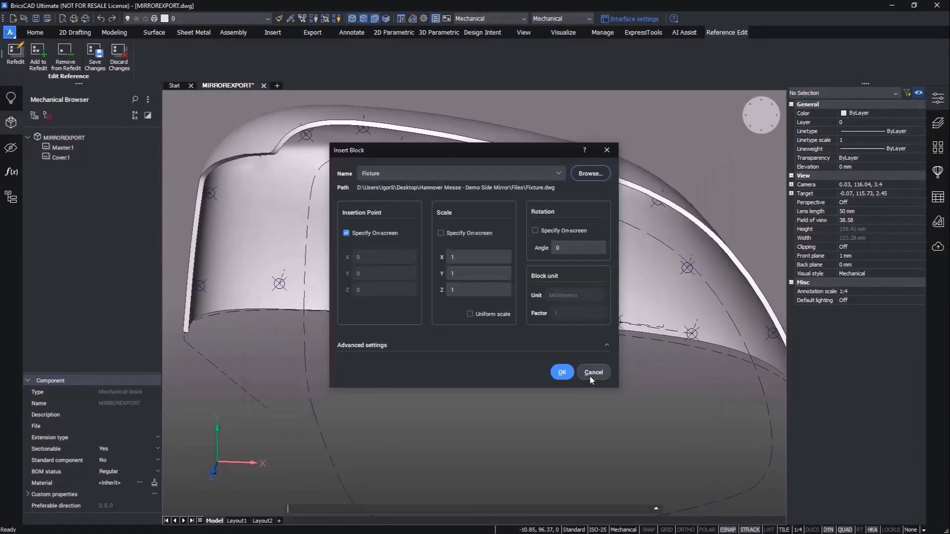
{"action": "left_click", "coordinate": [560, 373]}
{"action": "scroll", "coordinate": [509, 404], "scroll_direction": "up", "scroll_amount": 4}
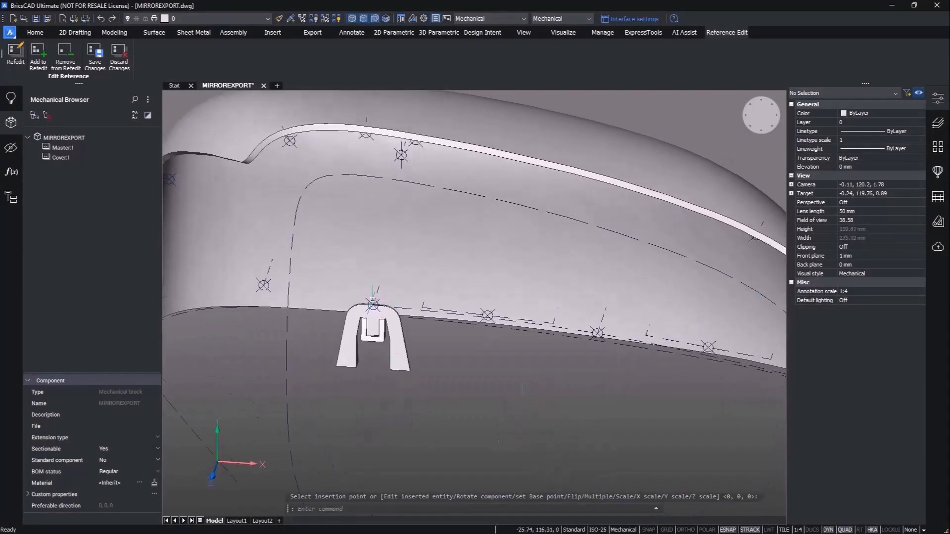
{"action": "left_click", "coordinate": [374, 306]}
Rotate the inserted Fixture block by 90 degrees with the manipulator so its legs point towards the cover wall.
{"action": "left_click", "coordinate": [463, 422]}
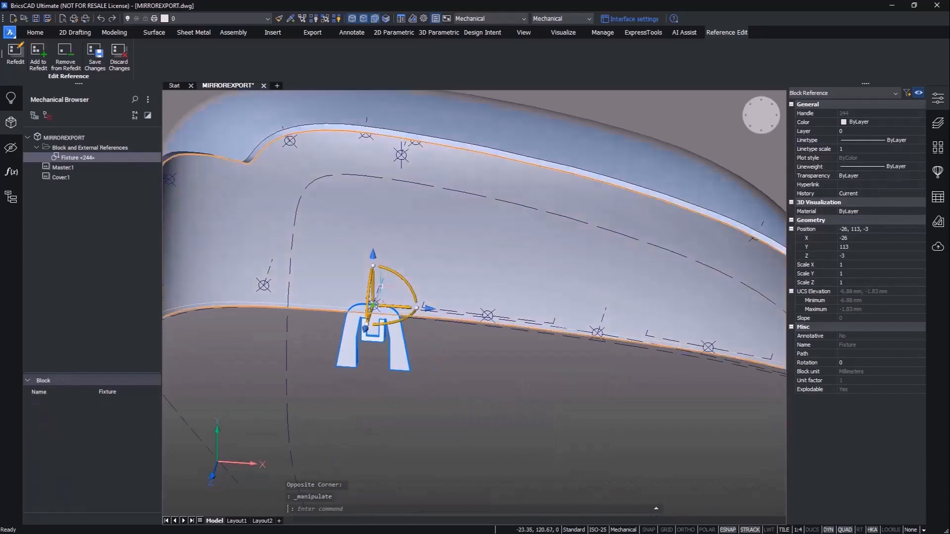
{"action": "left_click", "coordinate": [369, 281]}
{"action": "type", "text": "90"}
{"action": "key", "text": "Return"}
{"action": "key", "text": "Escape"}
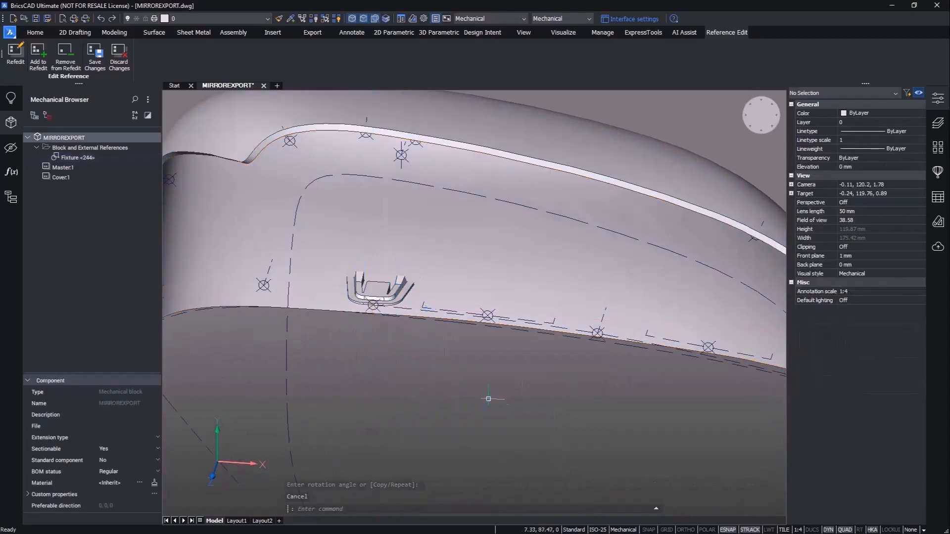
Explode the rotated Fixture block into a plain 3D solid.
{"action": "mouse_move", "coordinate": [493, 399]}
{"action": "middle_mouse_down", "text": "shift"}
{"action": "mouse_move", "coordinate": [559, 396]}
{"action": "mouse_move", "coordinate": [483, 402]}
{"action": "middle_mouse_up", "text": "shift"}
{"action": "left_click", "coordinate": [342, 292]}
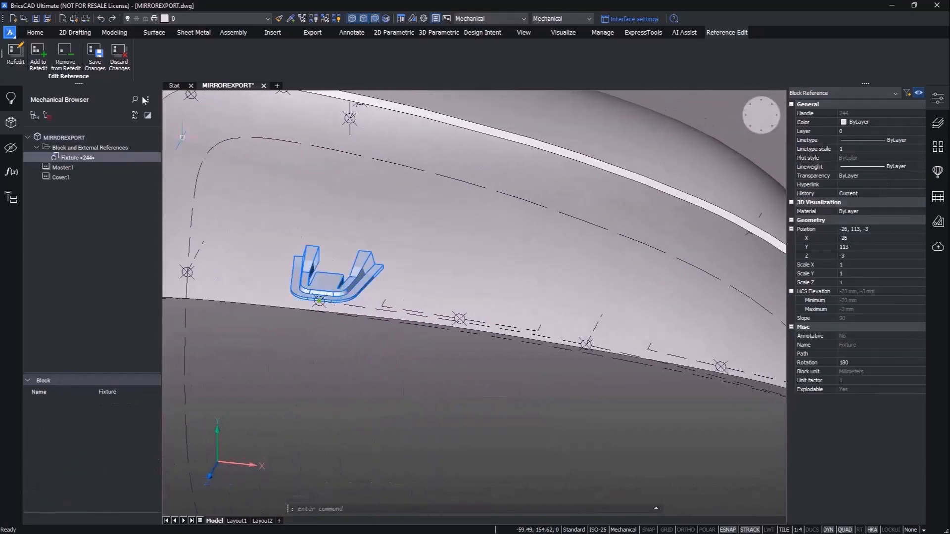
{"action": "left_click", "coordinate": [74, 33]}
{"action": "left_click", "coordinate": [656, 54]}
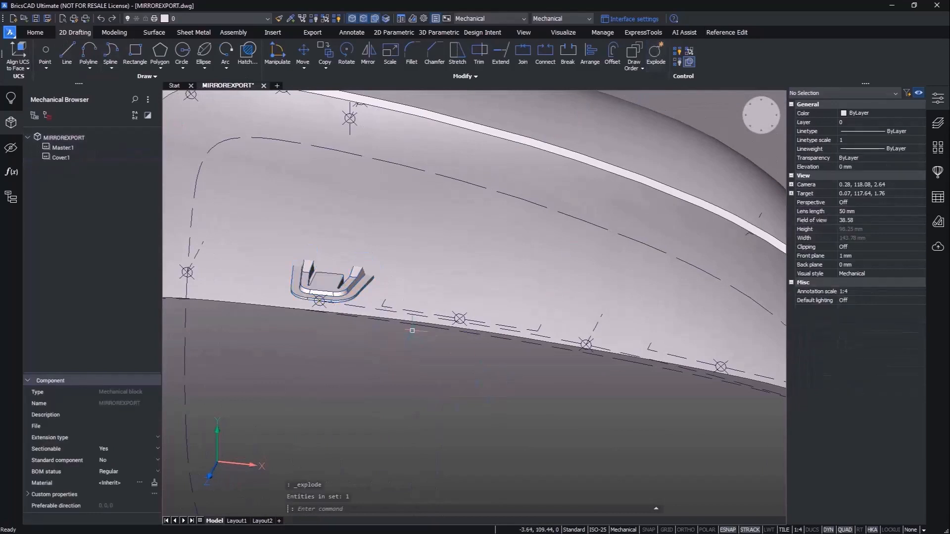
Copy the clip solid from its insertion point to the third and fifth points of the row along the cover's lower edge.
{"action": "left_click", "coordinate": [335, 281]}
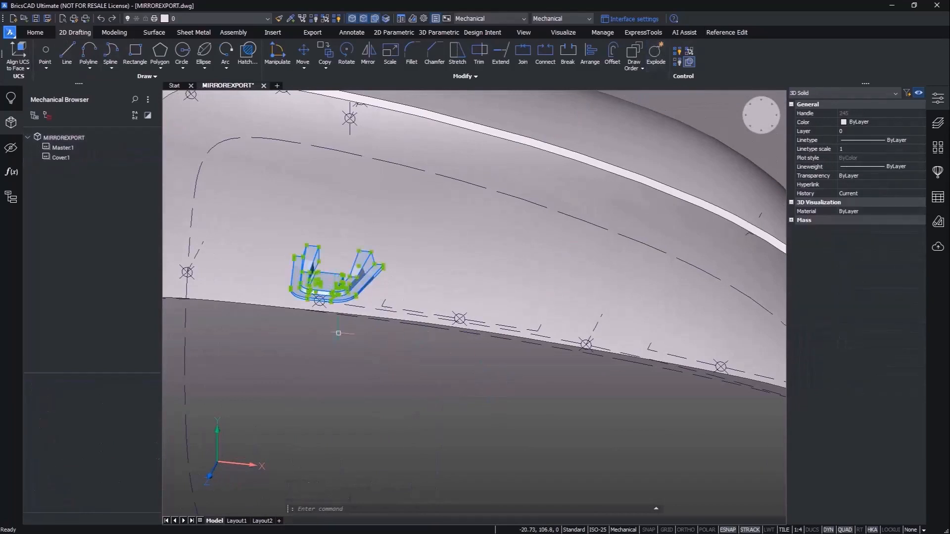
{"action": "left_click", "coordinate": [325, 51]}
{"action": "scroll", "coordinate": [356, 299], "scroll_direction": "up", "scroll_amount": 4}
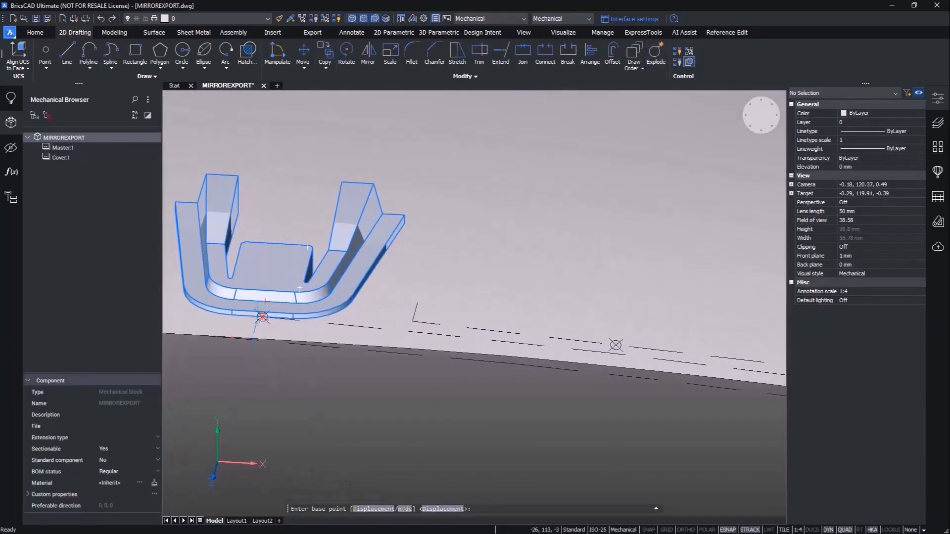
{"action": "left_click", "coordinate": [261, 317]}
{"action": "middle_click_drag", "start_coordinate": [368, 384], "coordinate": [579, 375], "text": "shift"}
{"action": "left_click", "coordinate": [503, 301]}
{"action": "middle_click_drag", "start_coordinate": [494, 331], "coordinate": [494, 379], "text": "shift"}
{"action": "left_click", "coordinate": [631, 299]}
{"action": "key", "text": "Escape"}
Push/pull the end face of the negative-X leg on the clip farthest along positive X to lengthen it through the cover wall.
{"action": "scroll", "coordinate": [519, 339], "scroll_direction": "down", "scroll_amount": 3}
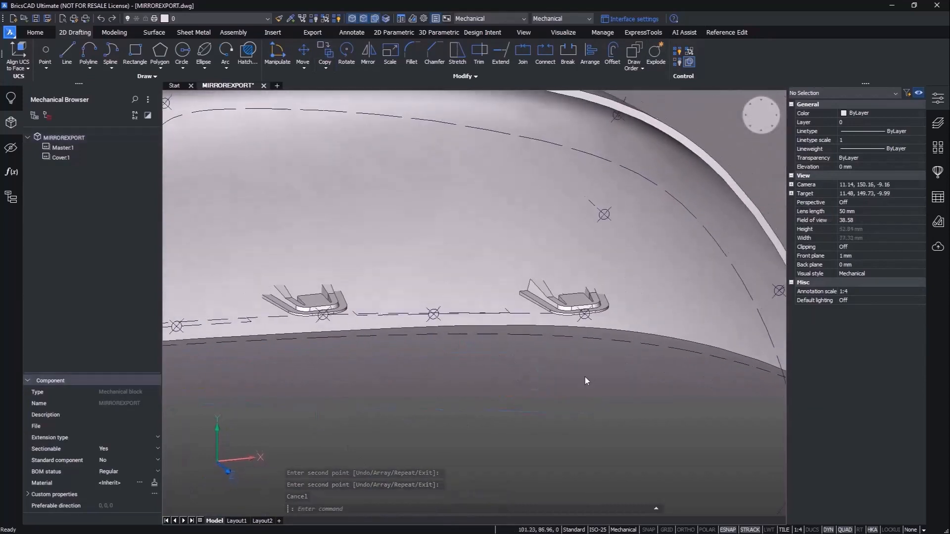
{"action": "middle_click_drag", "start_coordinate": [585, 376], "coordinate": [603, 367], "text": "shift"}
{"action": "scroll", "coordinate": [612, 306], "scroll_direction": "up", "scroll_amount": 2}
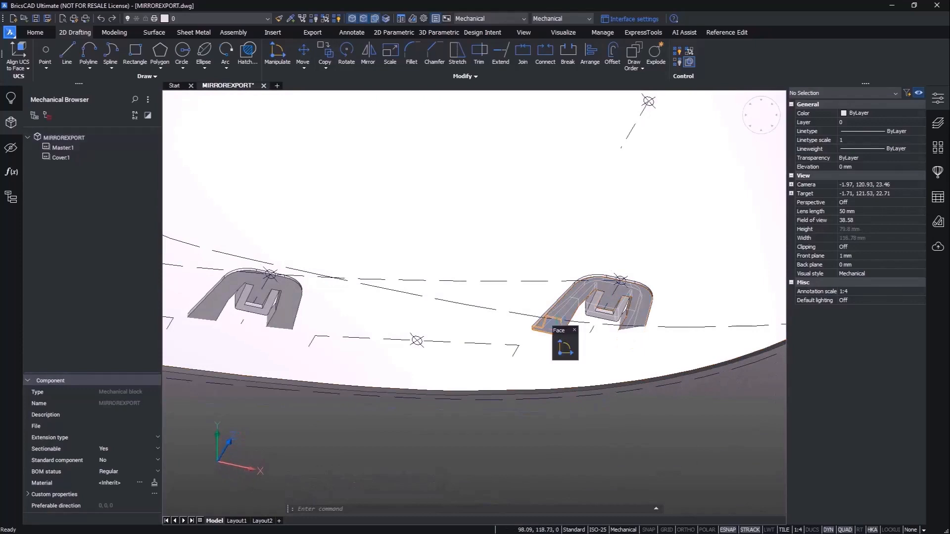
{"action": "left_click", "coordinate": [618, 347]}
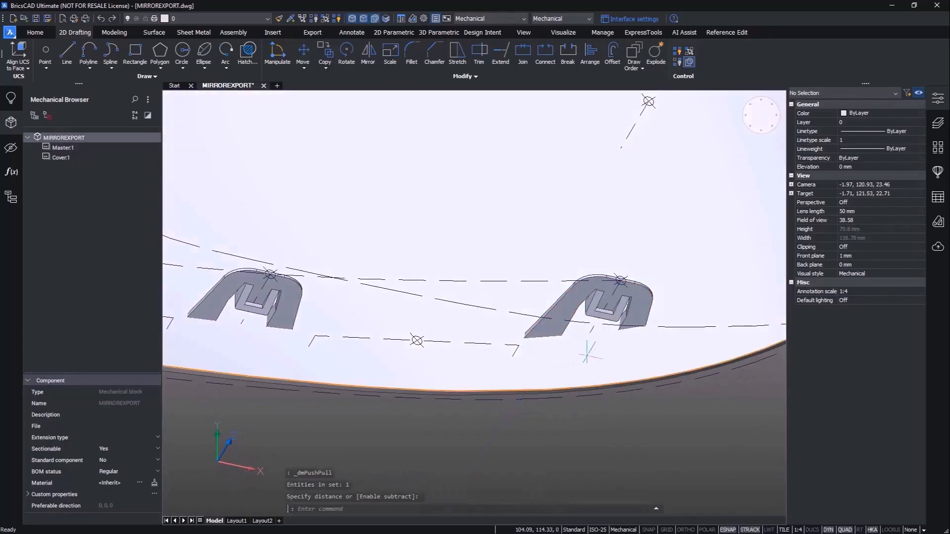
{"action": "scroll", "coordinate": [587, 355], "scroll_direction": "down", "scroll_amount": 3}
{"action": "middle_click_drag", "start_coordinate": [643, 461], "coordinate": [620, 411], "text": "shift"}
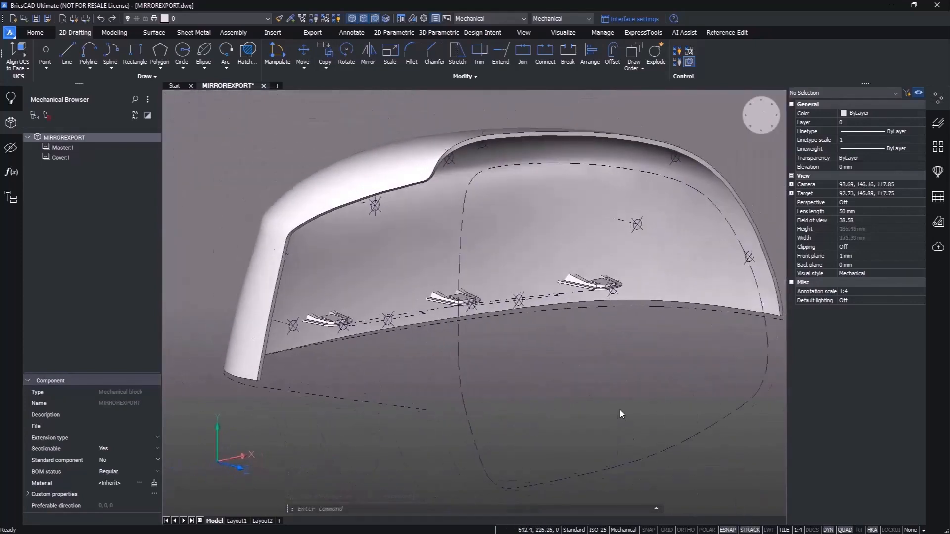
Save the reference edit changes and open the Cover:1 component in its own drawing.
{"action": "left_click", "coordinate": [733, 35]}
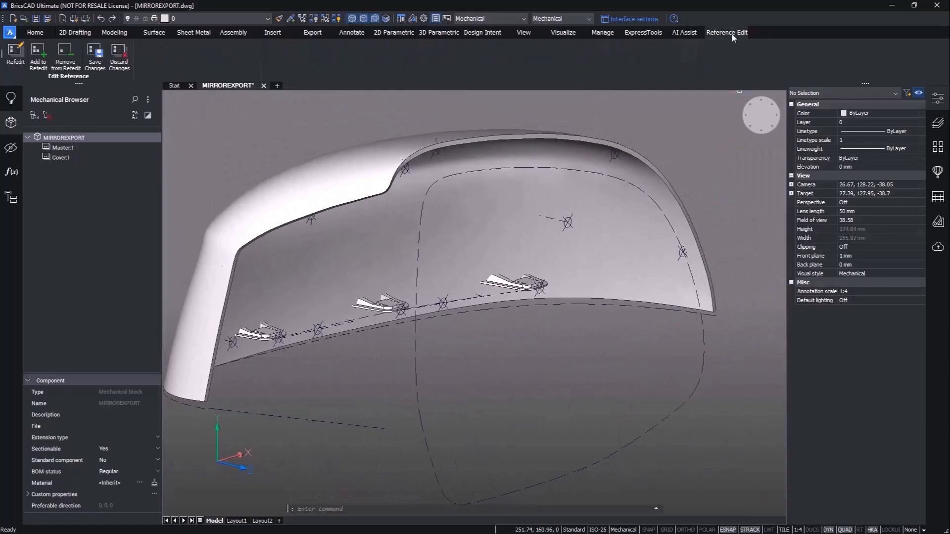
{"action": "left_click", "coordinate": [95, 54]}
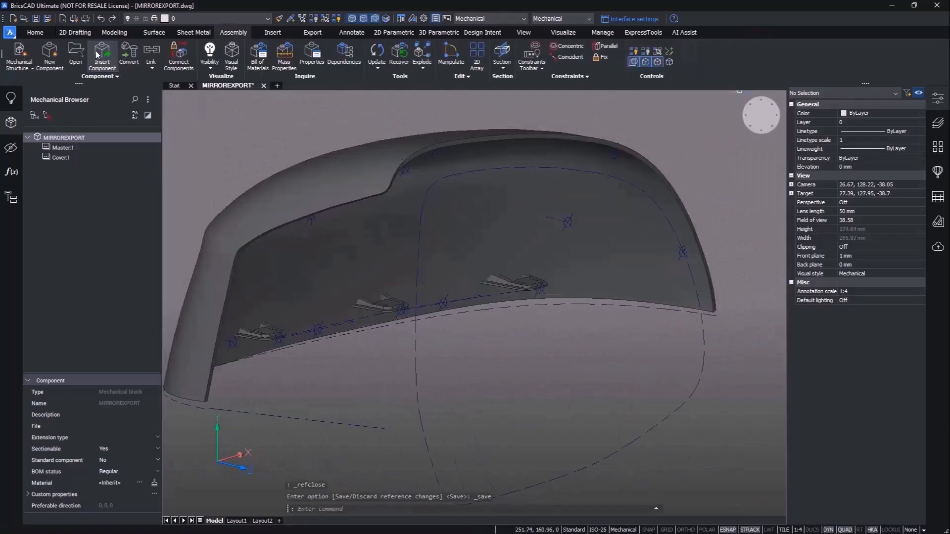
{"action": "right_click", "coordinate": [70, 158]}
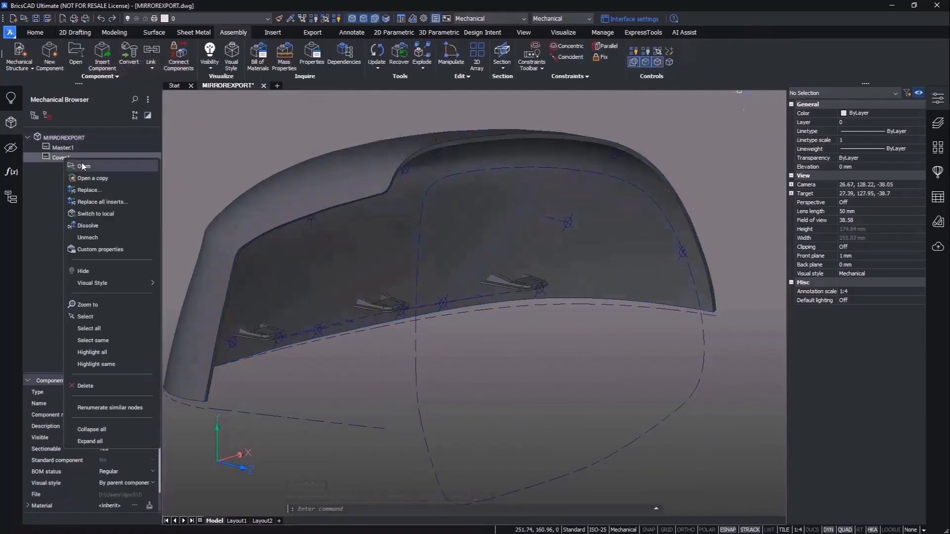
{"action": "left_click", "coordinate": [82, 167]}
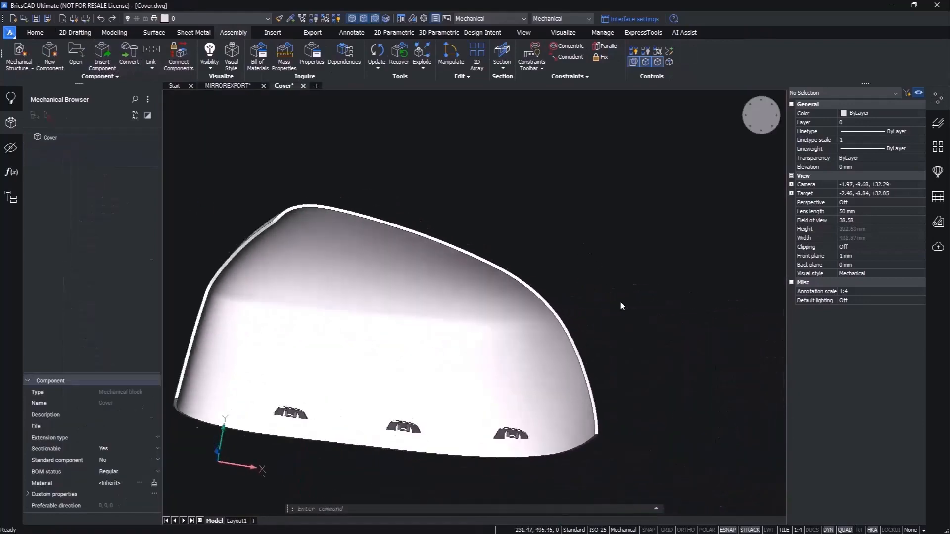
Unite the cover shell and the three clips into one solid, and check it by selecting the whole model.
{"action": "middle_click_drag", "start_coordinate": [620, 306], "coordinate": [651, 292], "text": "shift"}
{"action": "left_click", "coordinate": [652, 292]}
{"action": "left_click", "coordinate": [231, 453]}
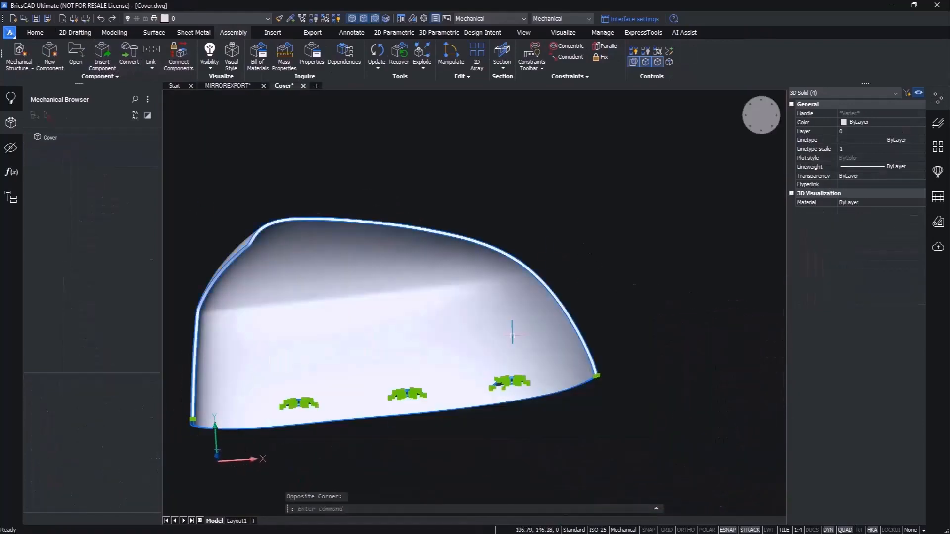
{"action": "left_click", "coordinate": [119, 34]}
{"action": "left_click", "coordinate": [469, 52]}
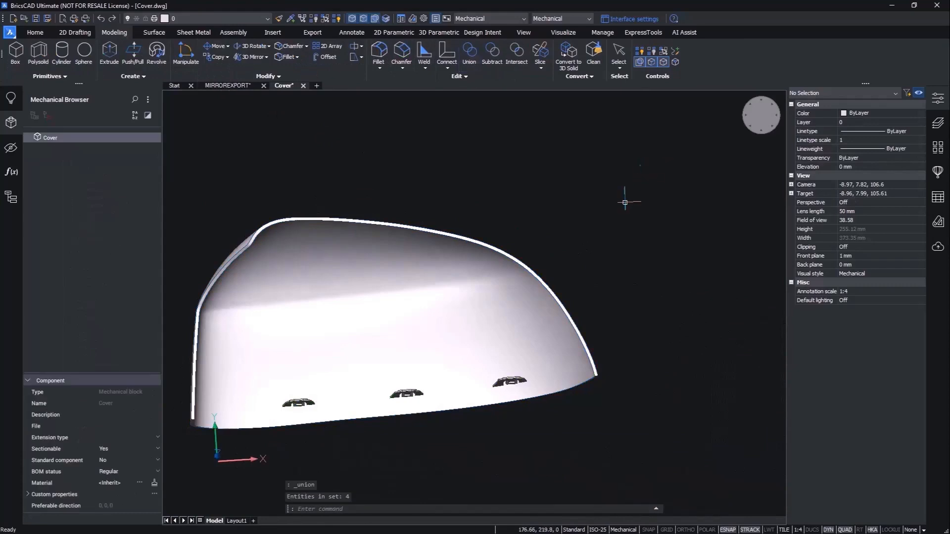
{"action": "left_click", "coordinate": [666, 280]}
{"action": "left_click", "coordinate": [548, 317]}
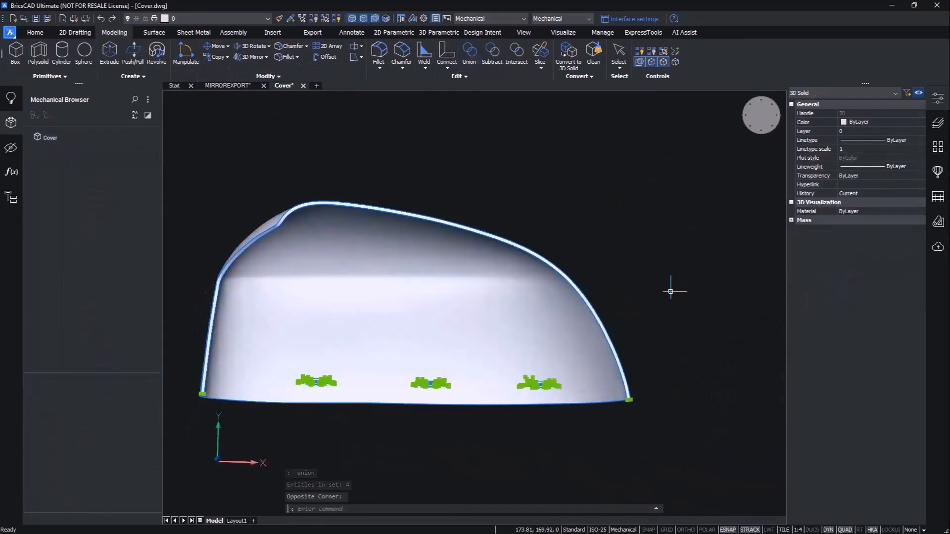
{"action": "middle_click_drag", "start_coordinate": [692, 264], "coordinate": [582, 205], "text": "shift"}
{"action": "key", "text": "Escape"}
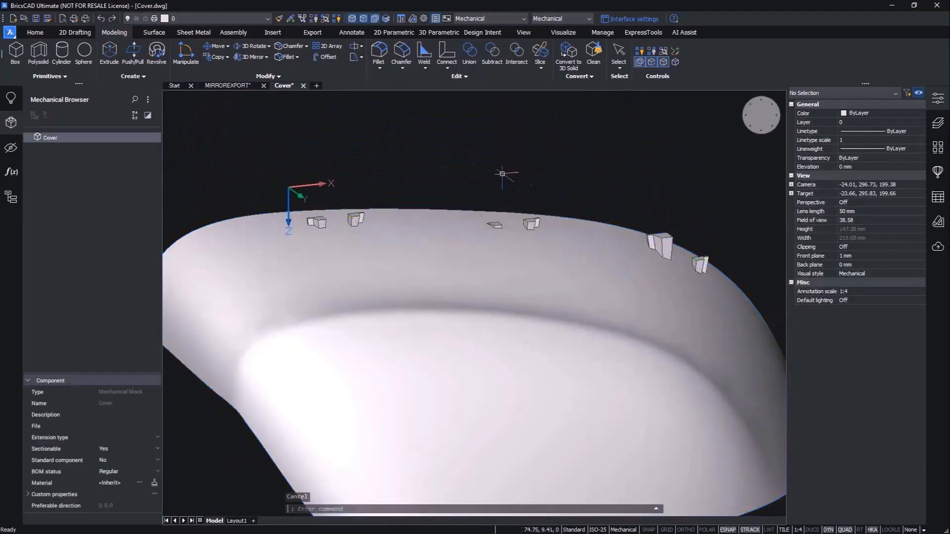
Delete the leg faces of all three clips that protrude through the outside of the cover.
{"action": "left_click", "coordinate": [284, 142]}
{"action": "left_click", "coordinate": [384, 236]}
{"action": "left_click", "coordinate": [472, 164]}
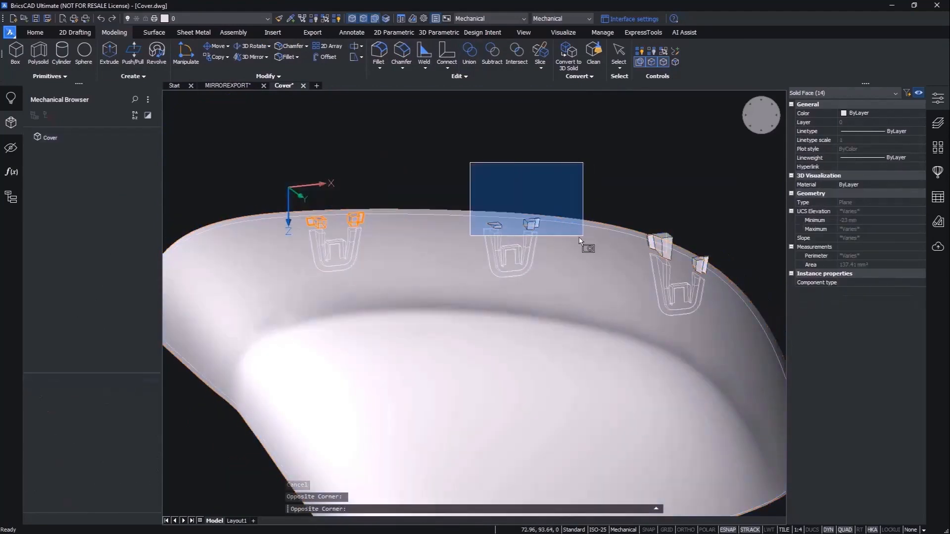
{"action": "left_click", "coordinate": [586, 229]}
{"action": "left_click", "coordinate": [754, 286]}
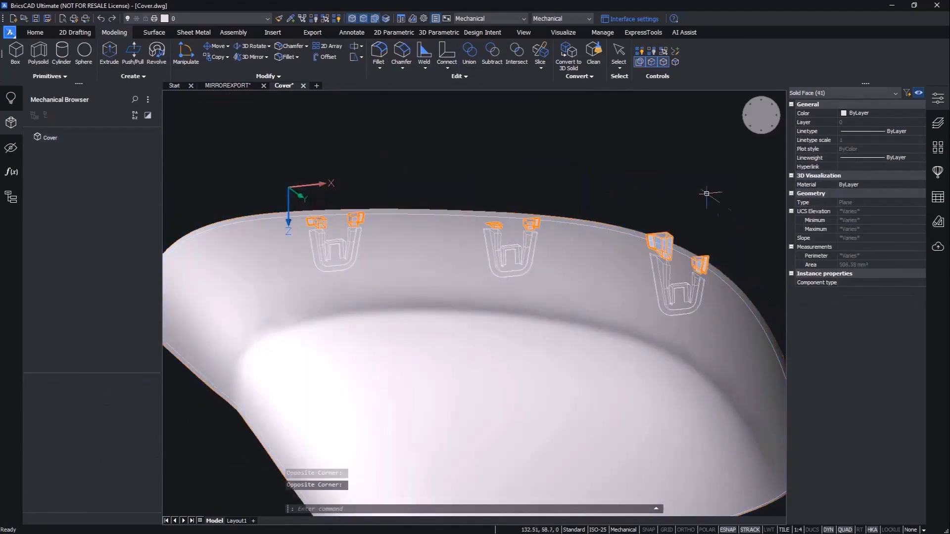
{"action": "key", "text": "Delete"}
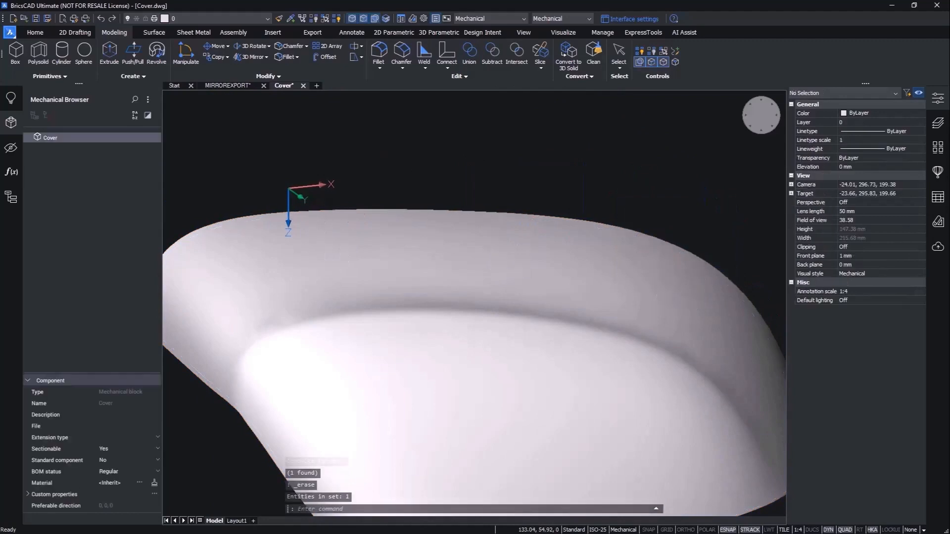
Open the physical materials for the Cover component and duplicate ABS Plastic in the central database.
{"action": "scroll", "coordinate": [705, 191], "scroll_direction": "down", "scroll_amount": 2}
{"action": "middle_click_drag", "start_coordinate": [706, 191], "coordinate": [695, 106], "text": "shift"}
{"action": "middle_click_drag", "start_coordinate": [245, 429], "coordinate": [220, 434], "text": "shift"}
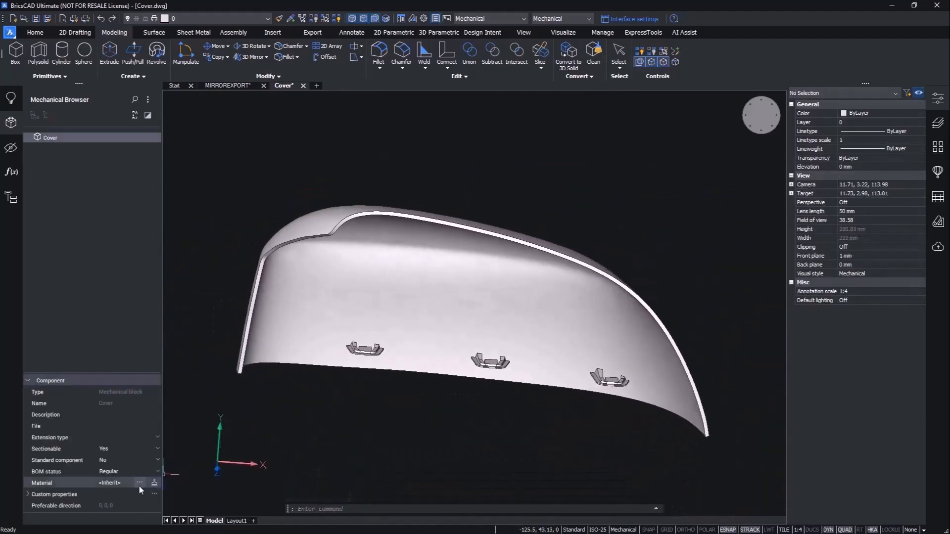
{"action": "left_click", "coordinate": [139, 485]}
{"action": "right_click", "coordinate": [233, 196]}
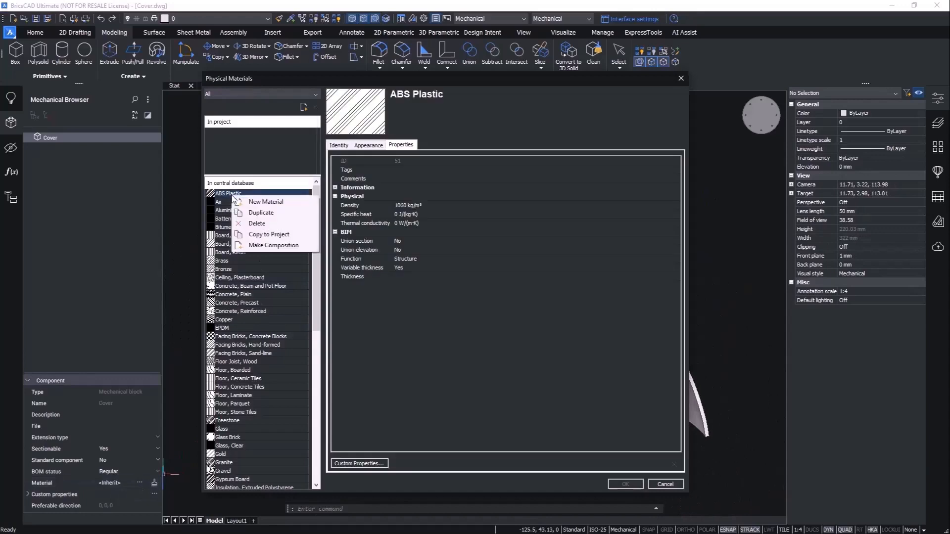
{"action": "left_click", "coordinate": [261, 212]}
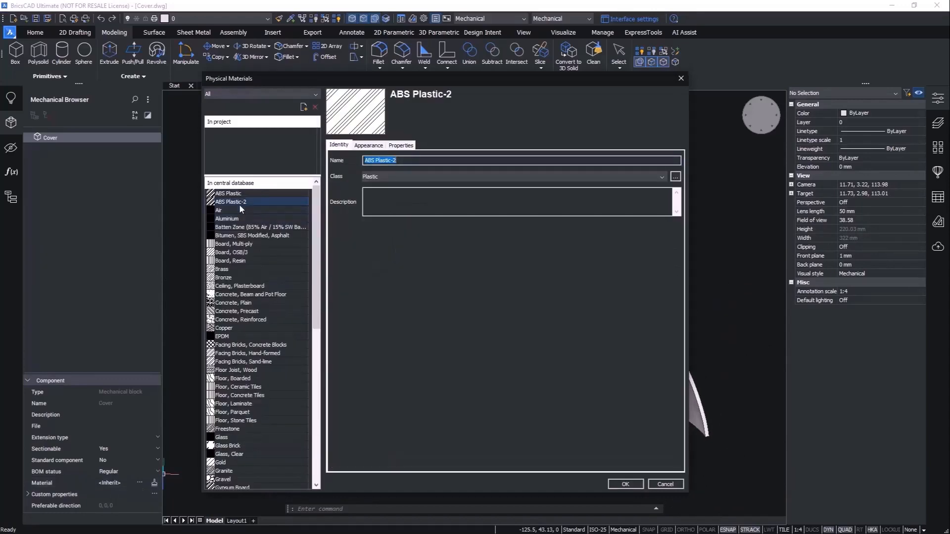
Set the duplicated plastic's density to 1100 and assign this material to the Cover component.
{"action": "left_click", "coordinate": [378, 146]}
{"action": "left_click", "coordinate": [401, 146]}
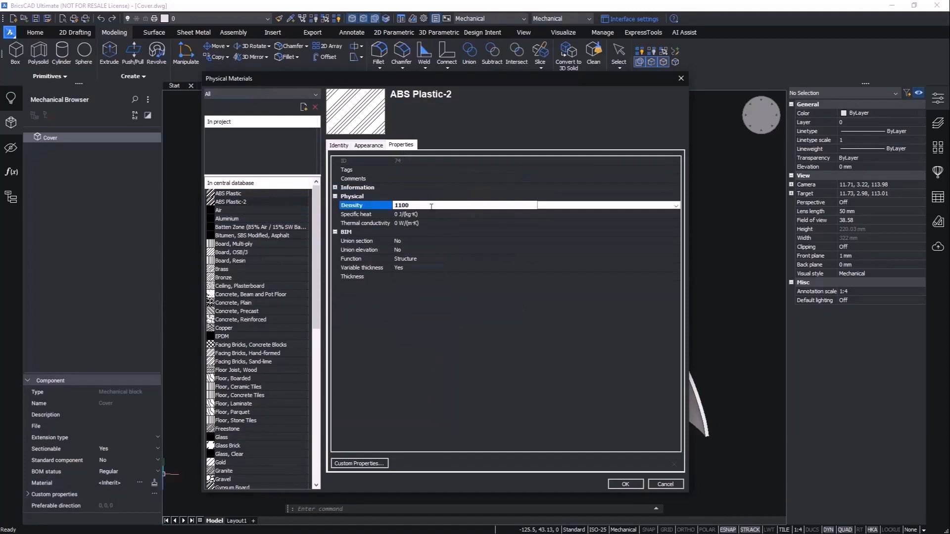
{"action": "left_click", "coordinate": [622, 487]}
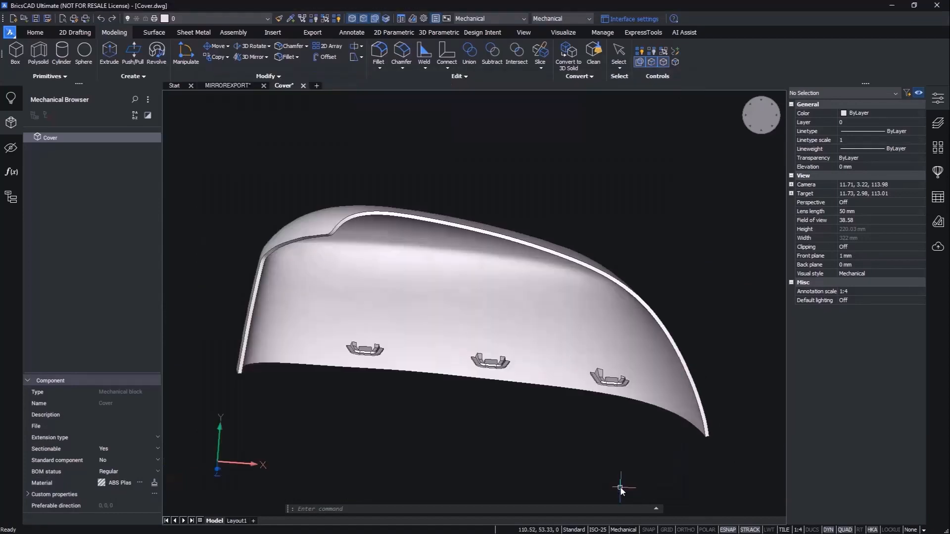
Close Cover.dwg with its changes saved and reload the updated attachment in the MIRROREXPORT assembly.
{"action": "left_click", "coordinate": [303, 86]}
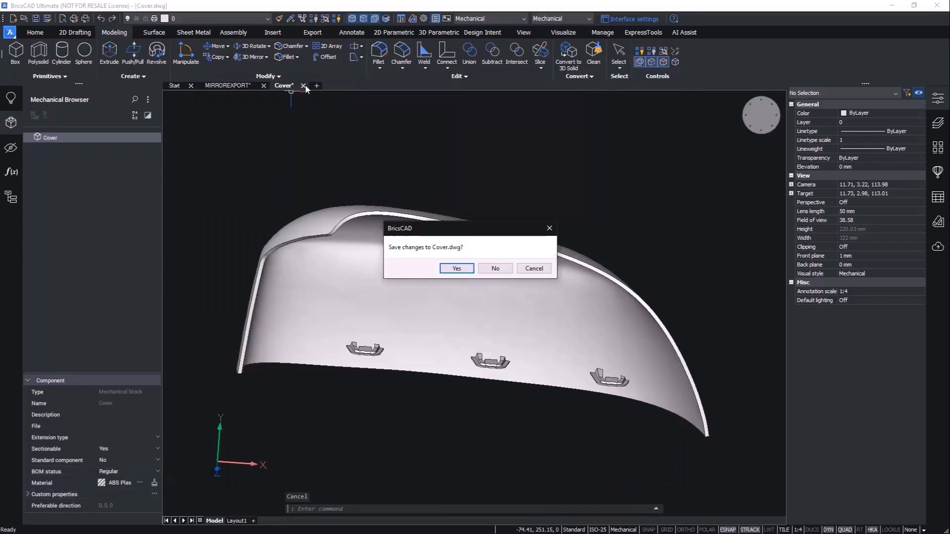
{"action": "left_click", "coordinate": [455, 269]}
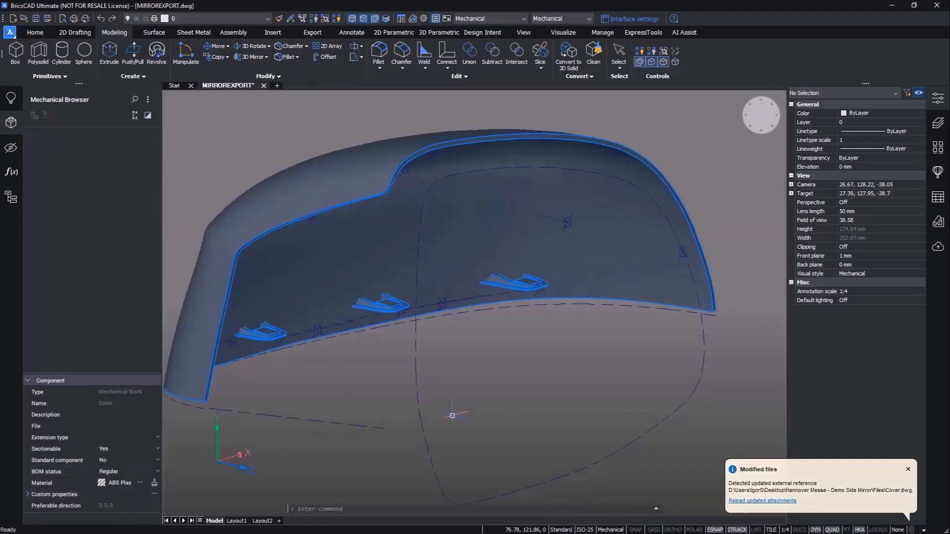
{"action": "left_click", "coordinate": [745, 502]}
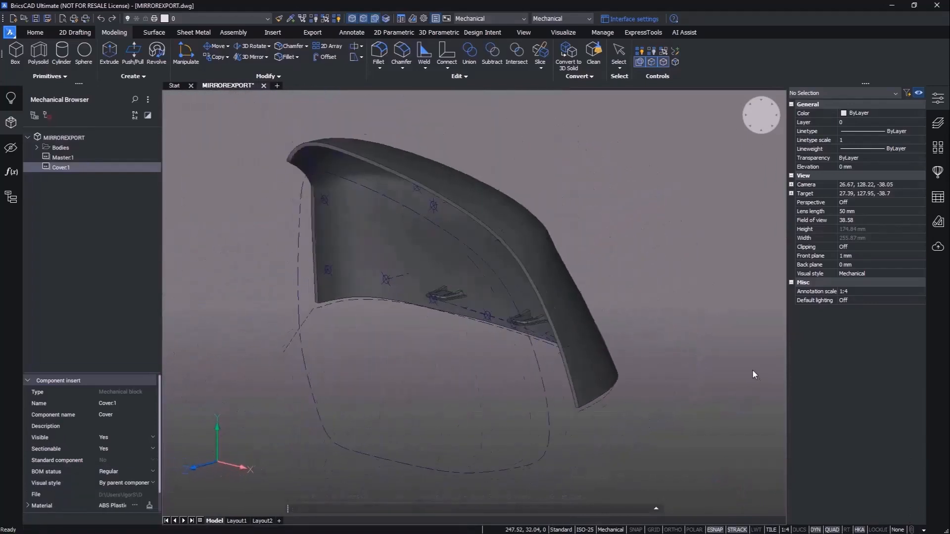
{"action": "right_click", "coordinate": [694, 198]}
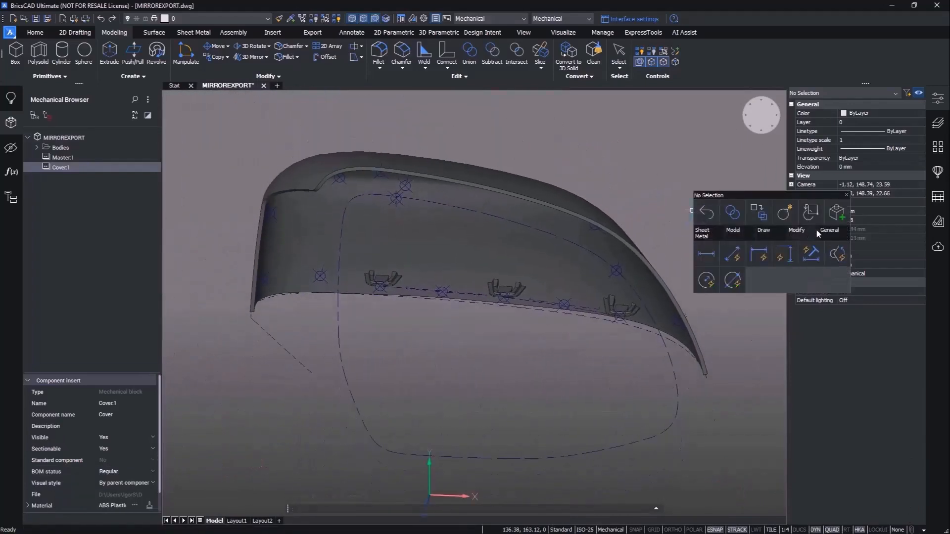
{"action": "mouse_move", "coordinate": [827, 231]}
{"action": "left_click", "coordinate": [837, 255]}
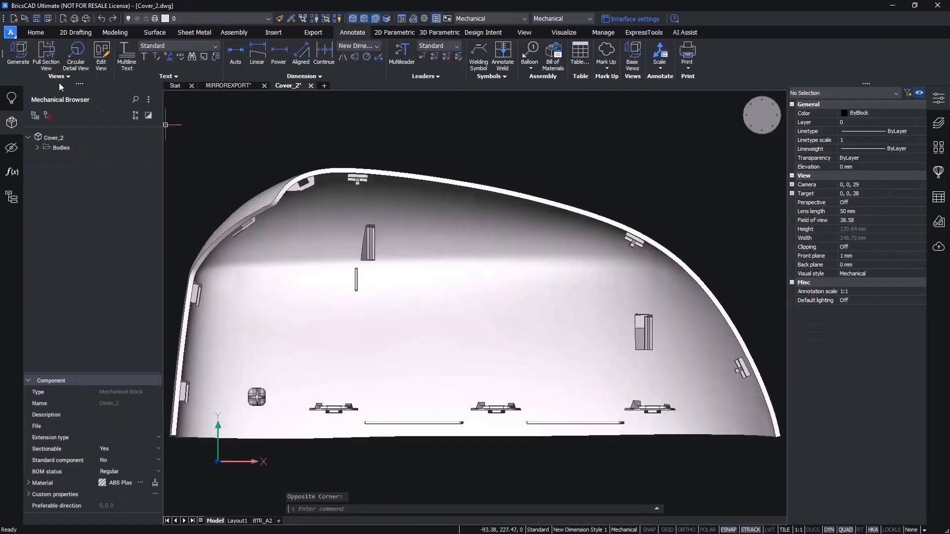
Generate drawing views of Cover_2 on layout BTR_A2: a base view, a projected view below it and an isometric view beside them.
{"action": "left_click", "coordinate": [23, 56]}
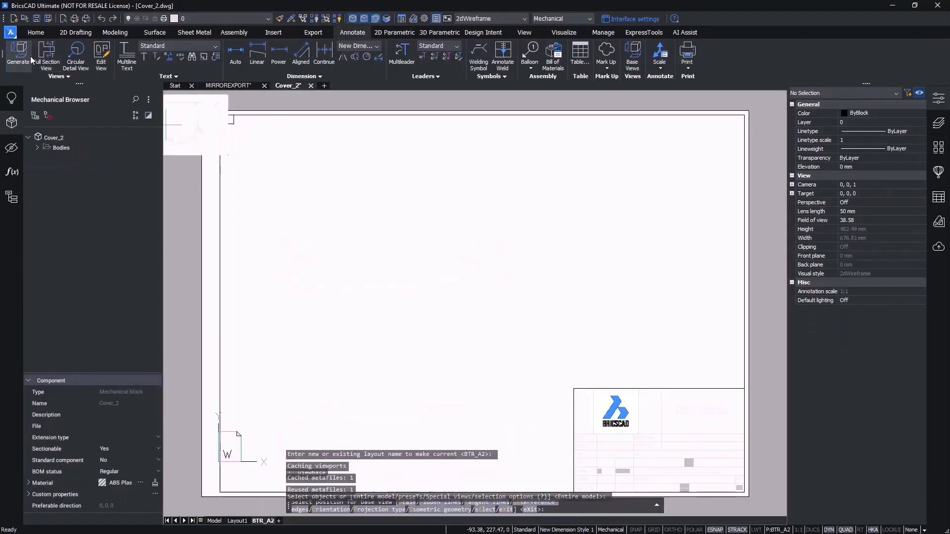
{"action": "left_click", "coordinate": [371, 222]}
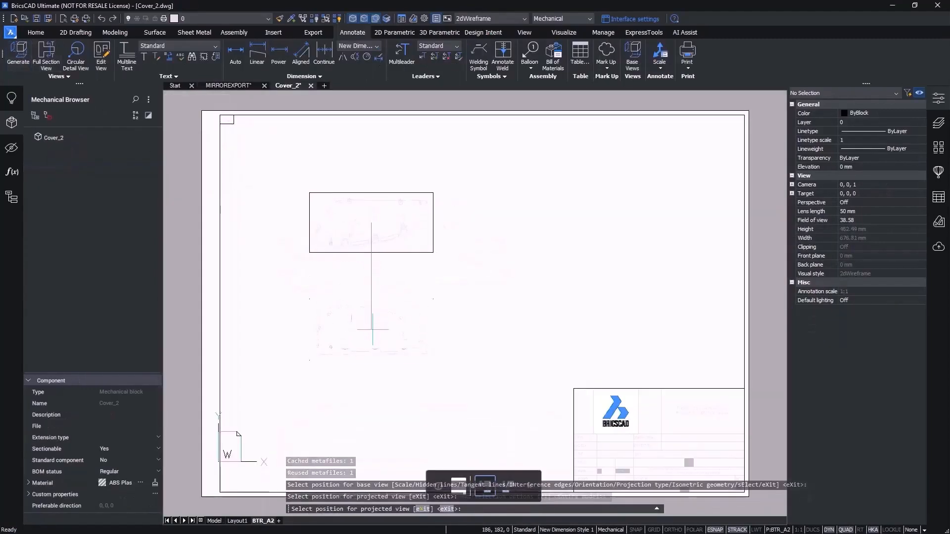
{"action": "left_click", "coordinate": [372, 329]}
{"action": "left_click", "coordinate": [594, 273]}
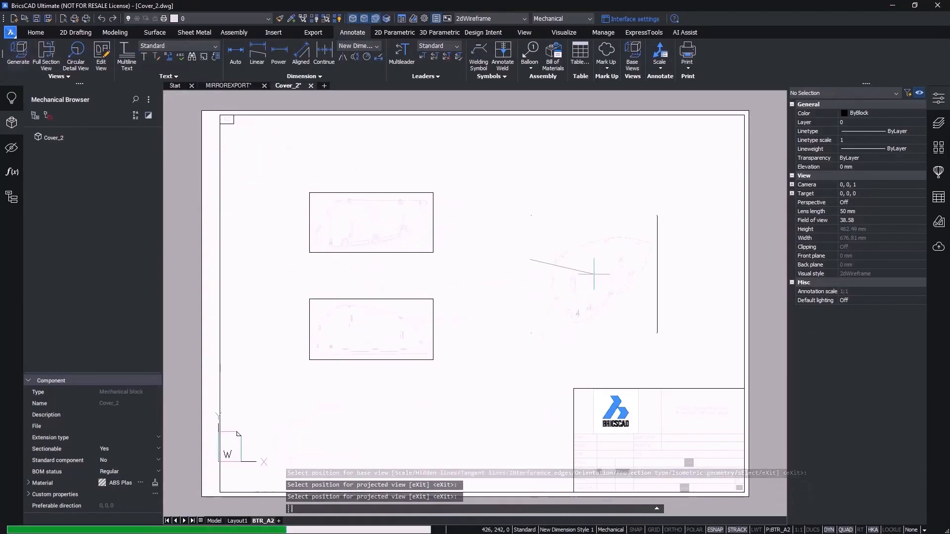
Switch the isometric drawing view's geometry to 3D.
{"action": "left_click", "coordinate": [632, 224]}
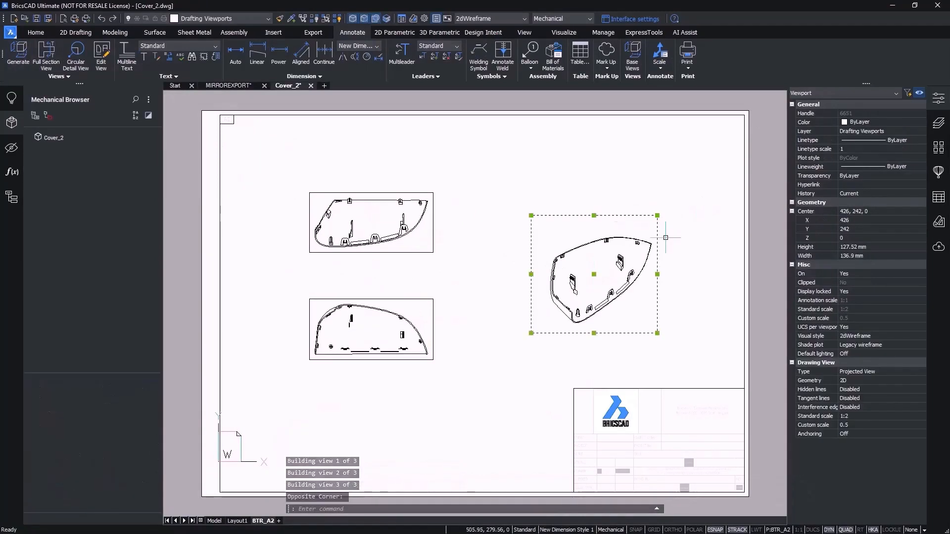
{"action": "left_click", "coordinate": [865, 380]}
{"action": "left_click", "coordinate": [851, 392]}
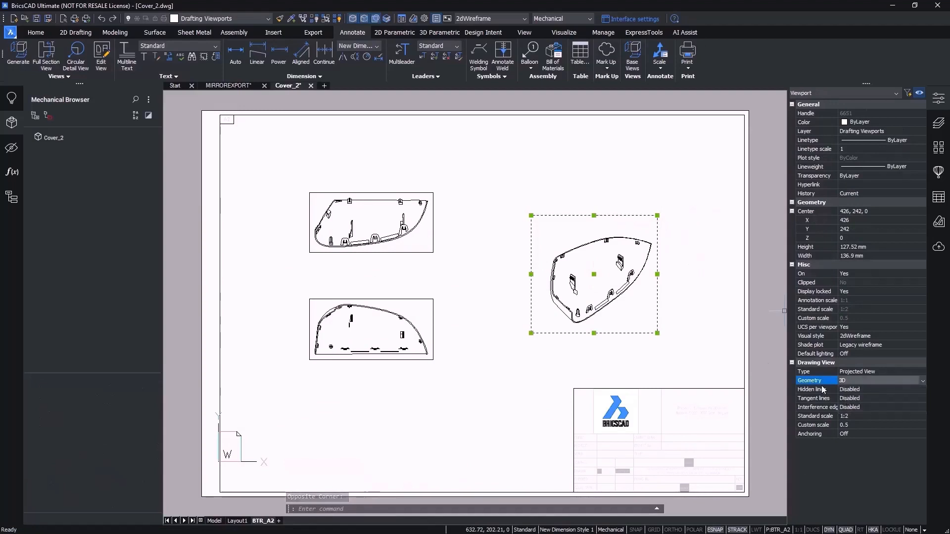
{"action": "key", "text": "Escape"}
Start a full section view from the lower projected view, with a vertical section line A-A through the first of its three bottom clips.
{"action": "middle_click_drag", "start_coordinate": [513, 389], "coordinate": [518, 361]}
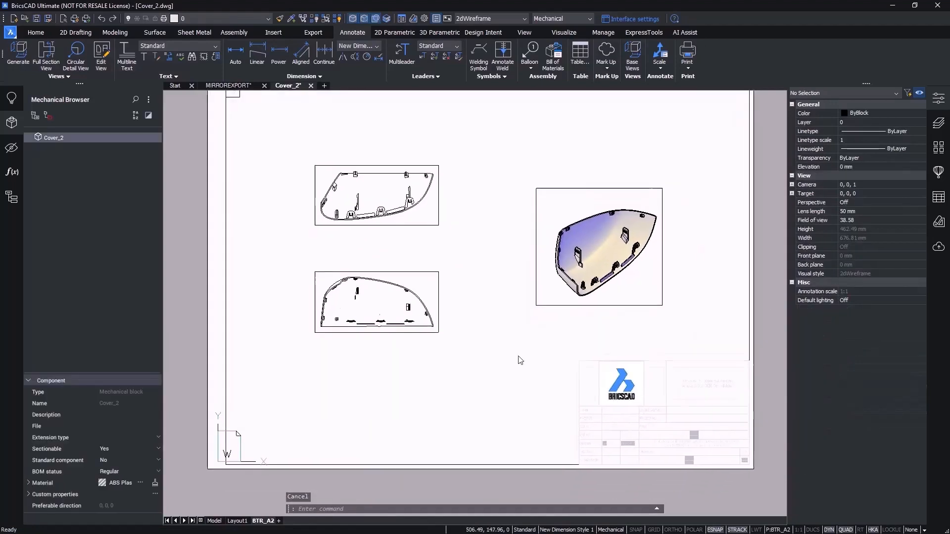
{"action": "scroll", "coordinate": [444, 322], "scroll_direction": "up", "scroll_amount": 5}
{"action": "middle_click_drag", "start_coordinate": [444, 322], "coordinate": [566, 303]}
{"action": "scroll", "coordinate": [515, 285], "scroll_direction": "up", "scroll_amount": 2}
{"action": "middle_click_drag", "start_coordinate": [516, 284], "coordinate": [586, 287]}
{"action": "left_click", "coordinate": [47, 55]}
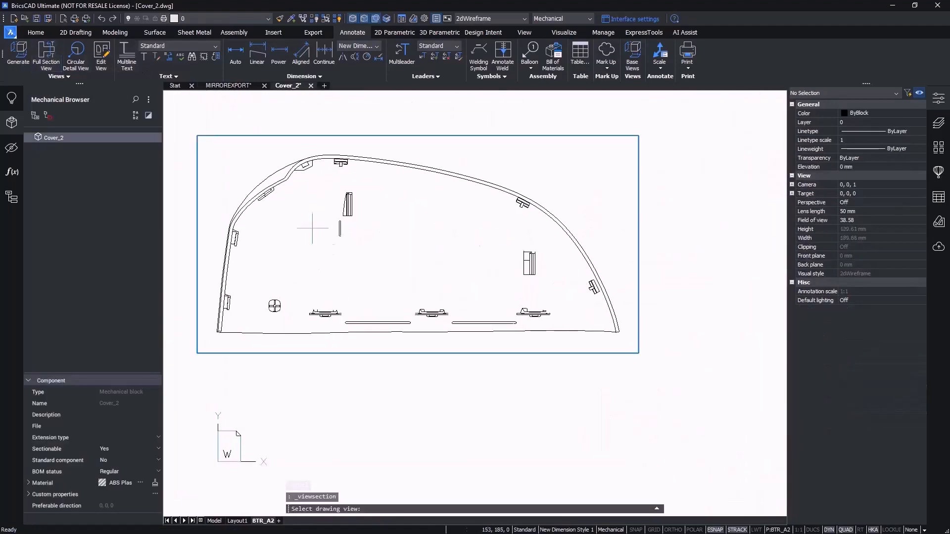
{"action": "left_click", "coordinate": [311, 220]}
{"action": "left_click", "coordinate": [326, 106]}
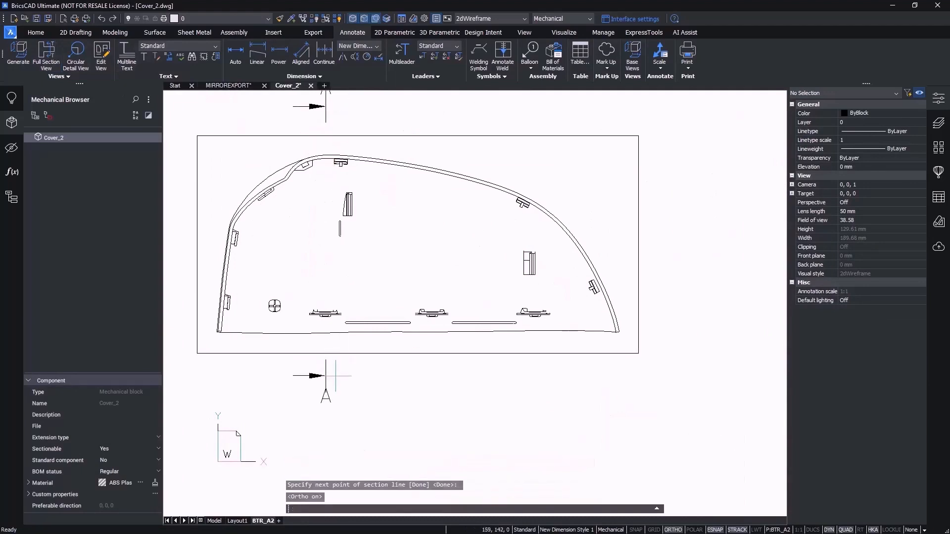
{"action": "left_click", "coordinate": [335, 376]}
Place section view A-A below its parent view and finish it at its current settings.
{"action": "scroll", "coordinate": [460, 367], "scroll_direction": "down", "scroll_amount": 3}
{"action": "middle_click_drag", "start_coordinate": [460, 366], "coordinate": [450, 231]}
{"action": "scroll", "coordinate": [451, 231], "scroll_direction": "down", "scroll_amount": 1}
{"action": "left_click", "coordinate": [345, 385]}
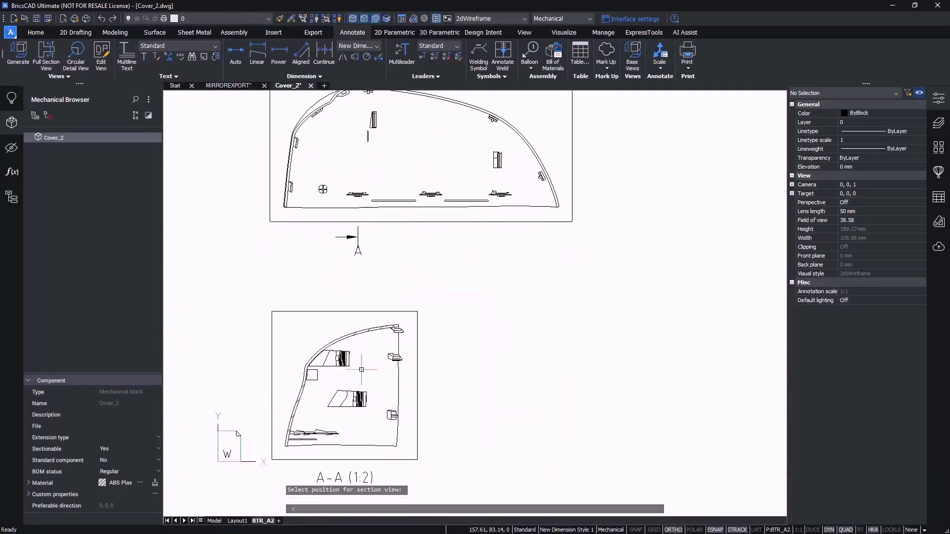
{"action": "key", "text": "Return"}
Create circular detail view B around the middle clip of the upper base view and place it beside section A-A.
{"action": "scroll", "coordinate": [321, 381], "scroll_direction": "up", "scroll_amount": 5}
{"action": "scroll", "coordinate": [405, 363], "scroll_direction": "up", "scroll_amount": 2}
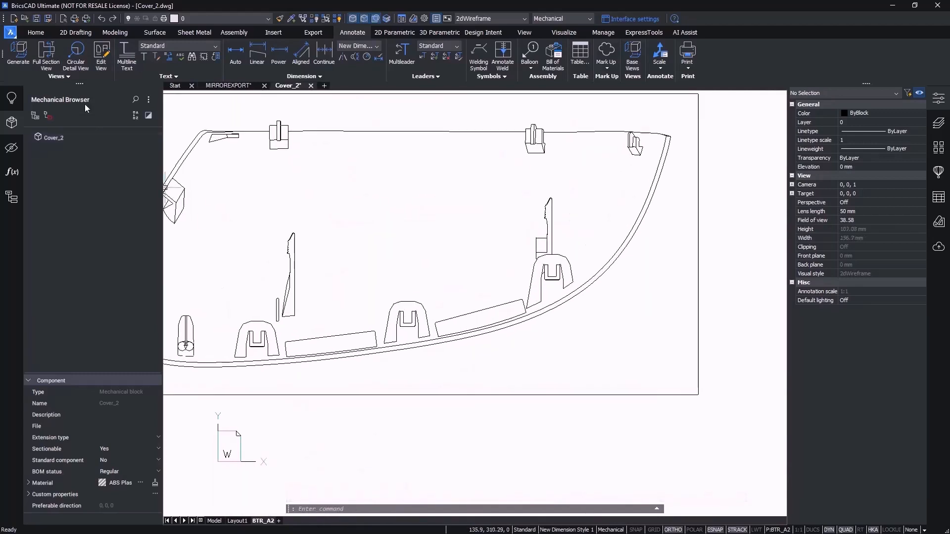
{"action": "left_click", "coordinate": [76, 56]}
{"action": "left_click", "coordinate": [389, 265]}
{"action": "left_click", "coordinate": [407, 327]}
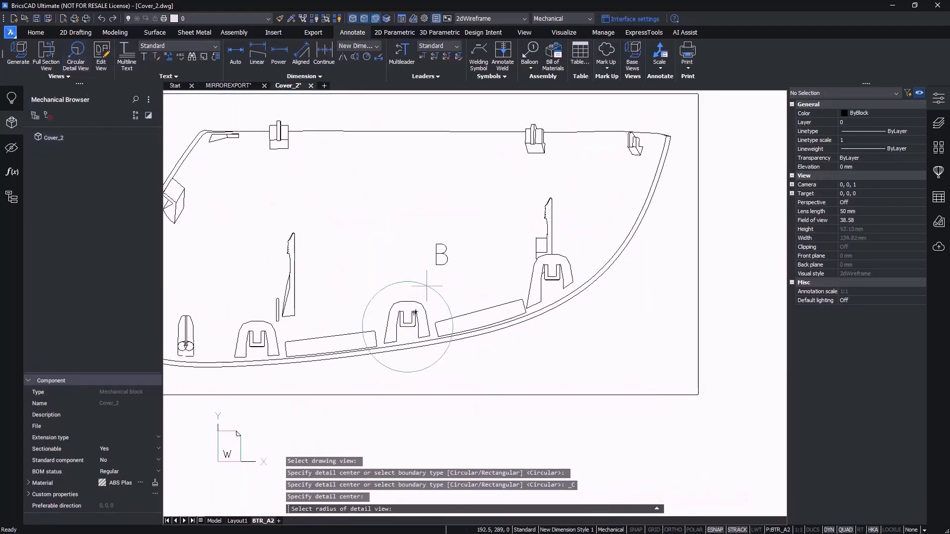
{"action": "left_click", "coordinate": [449, 354]}
{"action": "scroll", "coordinate": [447, 347], "scroll_direction": "down", "scroll_amount": 4}
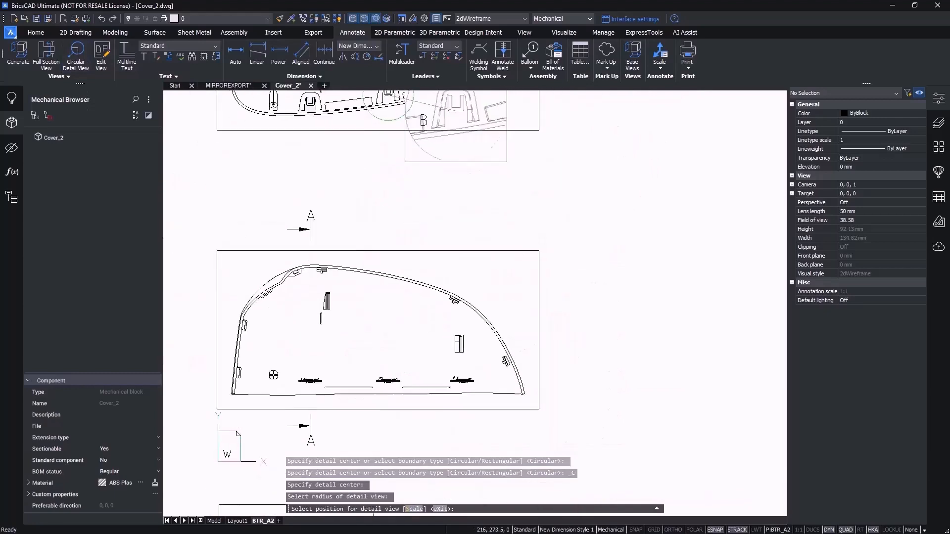
{"action": "left_click", "coordinate": [439, 258]}
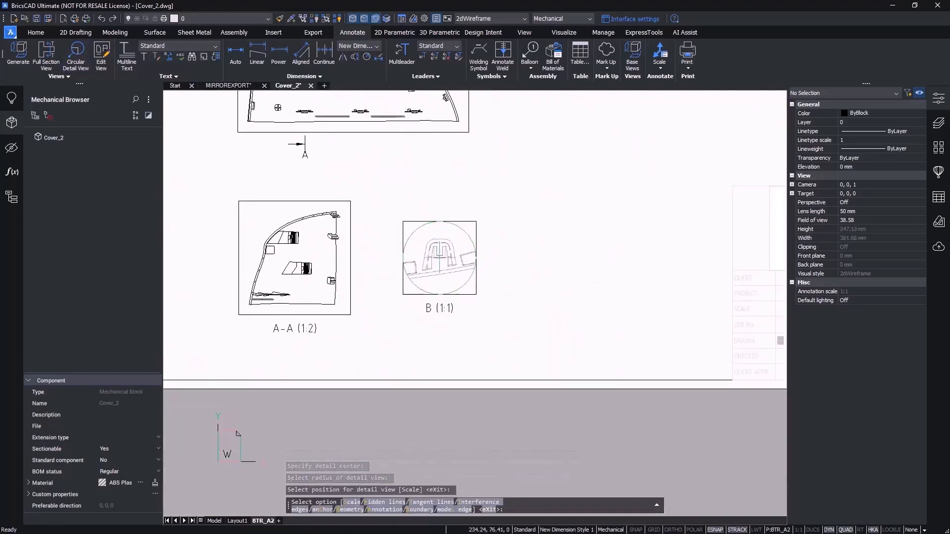
{"action": "key", "text": "Return"}
Add a horizontal linear dimension from the round pin to the first clip in the base view, placed below the view.
{"action": "scroll", "coordinate": [557, 265], "scroll_direction": "up", "scroll_amount": 8}
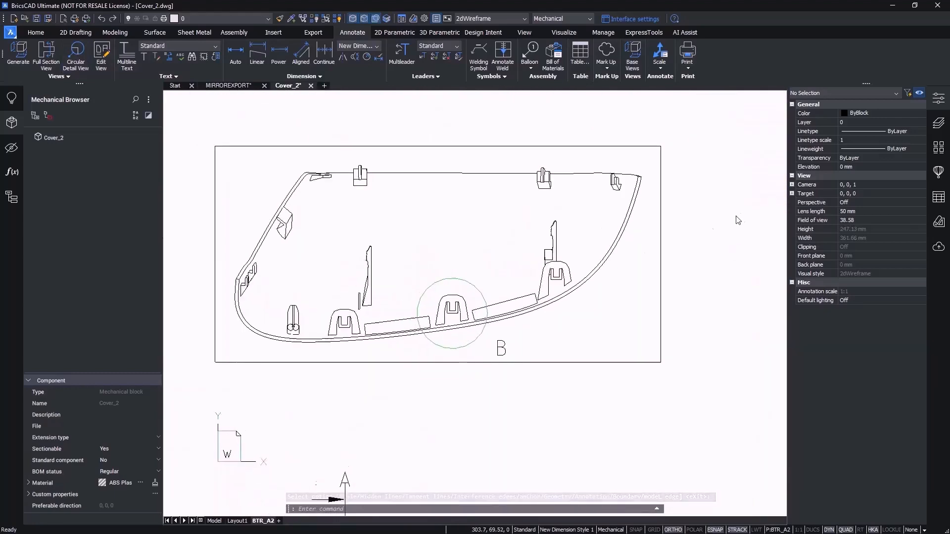
{"action": "scroll", "coordinate": [732, 213], "scroll_direction": "up", "scroll_amount": 2}
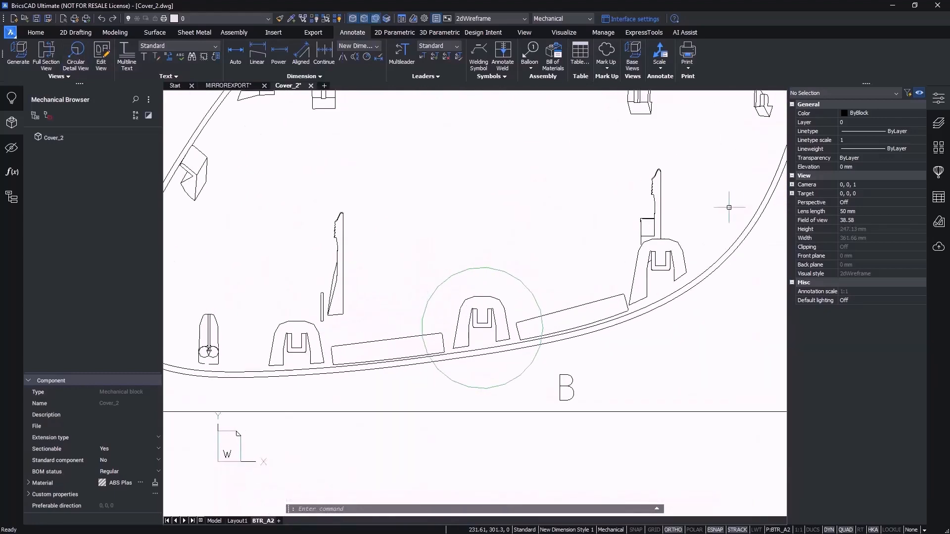
{"action": "left_click", "coordinate": [257, 55]}
{"action": "scroll", "coordinate": [329, 329], "scroll_direction": "up", "scroll_amount": 4}
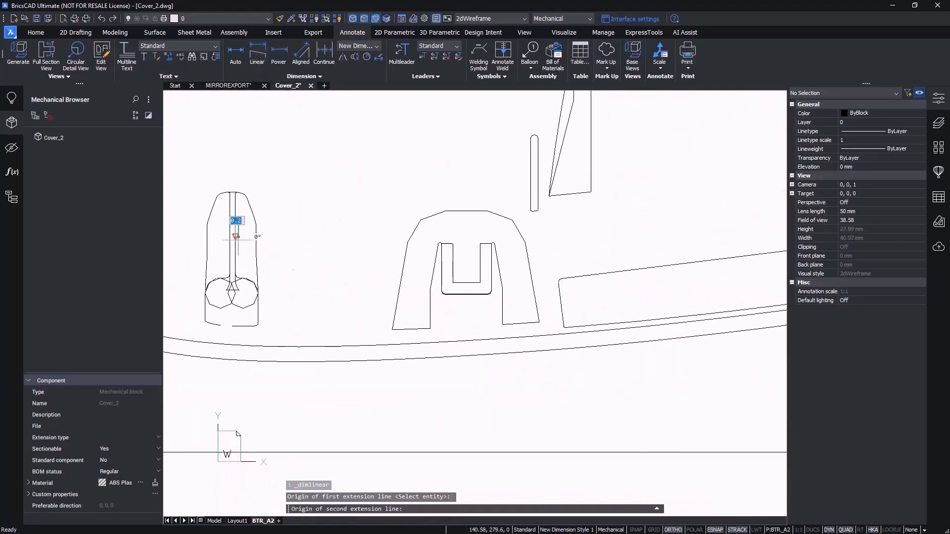
{"action": "left_click", "coordinate": [438, 276]}
{"action": "scroll", "coordinate": [388, 395], "scroll_direction": "down", "scroll_amount": 3}
{"action": "left_click", "coordinate": [377, 348]}
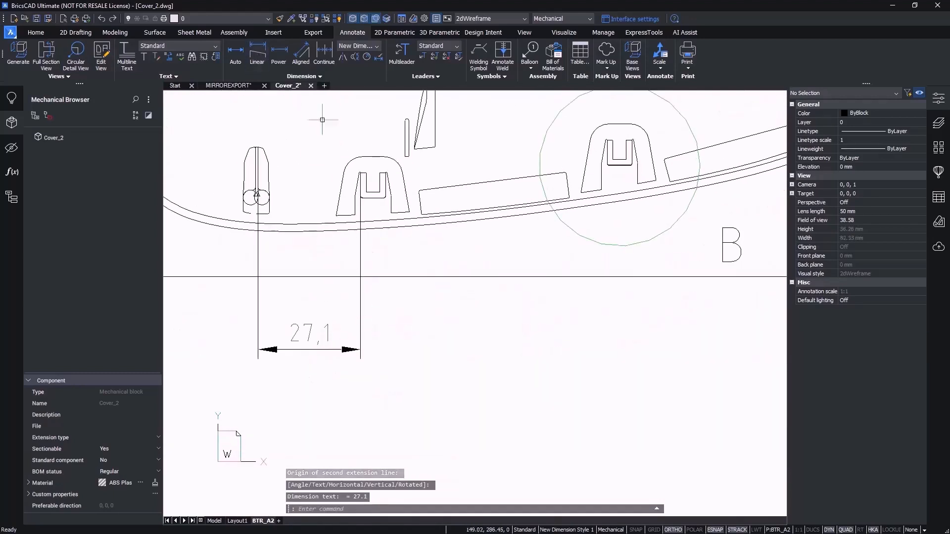
Continue the horizontal dimension chain to the second and third clips along the cover's lower edge.
{"action": "left_click", "coordinate": [324, 55]}
{"action": "scroll", "coordinate": [640, 234], "scroll_direction": "up", "scroll_amount": 1}
{"action": "scroll", "coordinate": [640, 232], "scroll_direction": "up", "scroll_amount": 2}
{"action": "left_click", "coordinate": [507, 278]}
{"action": "scroll", "coordinate": [507, 280], "scroll_direction": "down", "scroll_amount": 2}
{"action": "scroll", "coordinate": [506, 238], "scroll_direction": "up", "scroll_amount": 4}
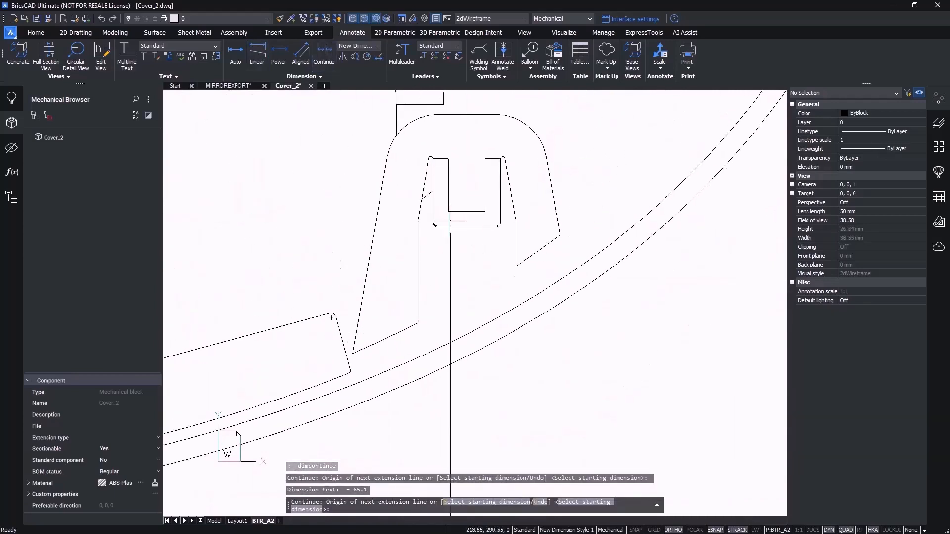
{"action": "left_click", "coordinate": [433, 222]}
{"action": "scroll", "coordinate": [472, 216], "scroll_direction": "down", "scroll_amount": 4}
{"action": "key", "text": "Escape"}
Add a horizontal linear dimension from the round pin to the tall rib above it in the lower projected view, placed below the view.
{"action": "mouse_move", "coordinate": [595, 312]}
{"action": "middle_mouse_down"}
{"action": "mouse_move", "coordinate": [607, 280]}
{"action": "mouse_move", "coordinate": [420, 215]}
{"action": "middle_mouse_up"}
{"action": "left_click", "coordinate": [256, 53]}
{"action": "scroll", "coordinate": [367, 311], "scroll_direction": "up", "scroll_amount": 4}
{"action": "middle_click_drag", "start_coordinate": [367, 311], "coordinate": [401, 352]}
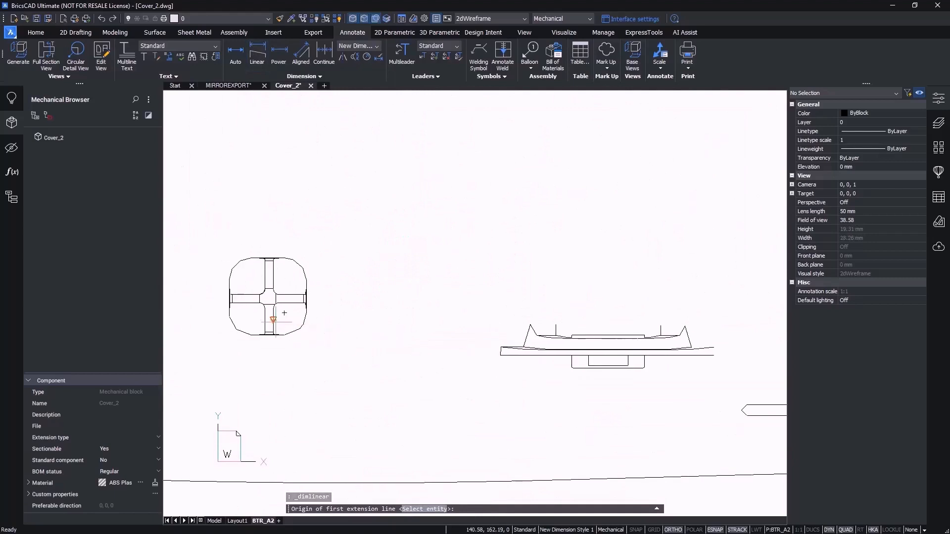
{"action": "left_click", "coordinate": [275, 319]}
{"action": "scroll", "coordinate": [509, 396], "scroll_direction": "down", "scroll_amount": 2}
{"action": "middle_click_drag", "start_coordinate": [510, 396], "coordinate": [398, 363]}
{"action": "scroll", "coordinate": [475, 271], "scroll_direction": "down", "scroll_amount": 1}
{"action": "middle_click_drag", "start_coordinate": [475, 271], "coordinate": [394, 377]}
{"action": "left_click", "coordinate": [407, 224]}
{"action": "scroll", "coordinate": [422, 188], "scroll_direction": "down", "scroll_amount": 3}
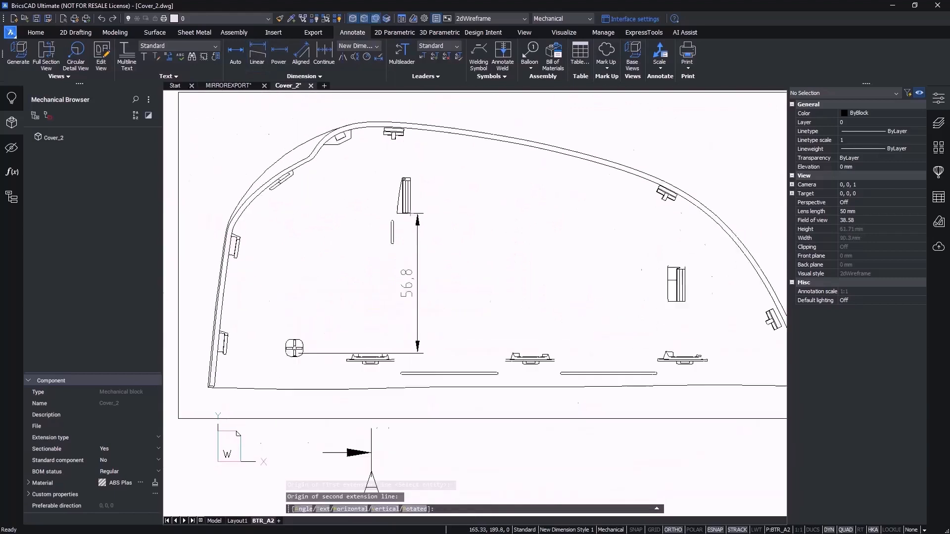
{"action": "left_click", "coordinate": [369, 427]}
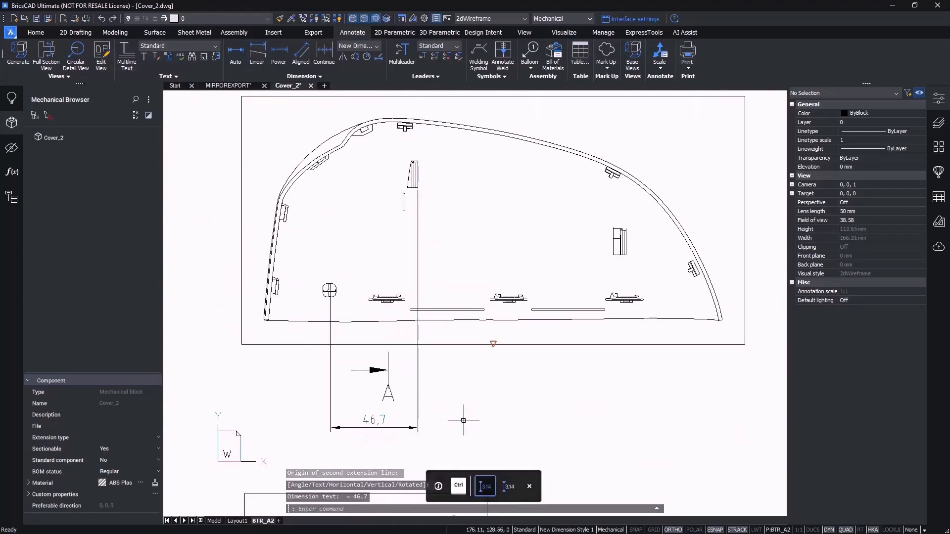
Add a baseline dimension from the round pin to the rib near the cover's right side, stacked below the 46.7 dimension.
{"action": "left_click", "coordinate": [319, 79]}
{"action": "left_click", "coordinate": [291, 99]}
{"action": "scroll", "coordinate": [654, 277], "scroll_direction": "up", "scroll_amount": 8}
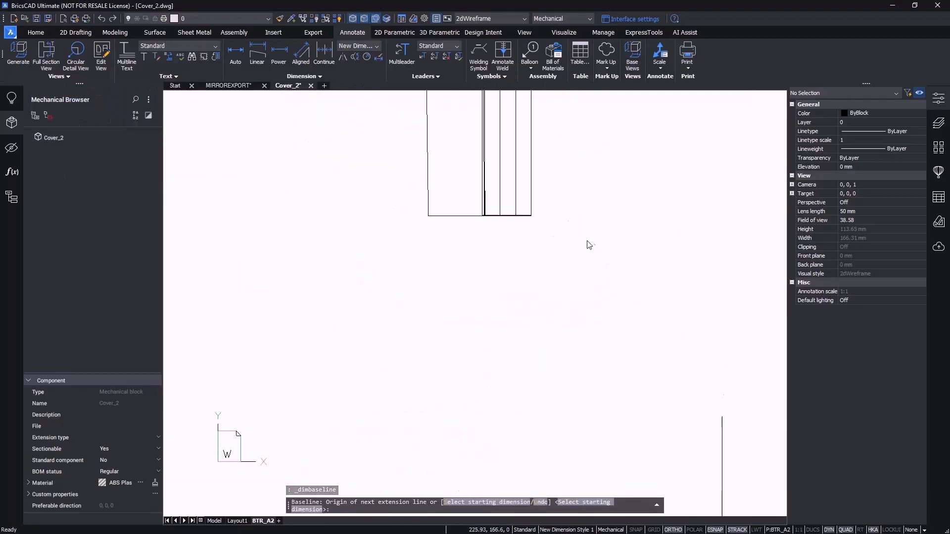
{"action": "scroll", "coordinate": [615, 257], "scroll_direction": "down", "scroll_amount": 8}
{"action": "key", "text": "Escape"}
Add a vertical linear dimension from the round pin down to the long flat strip, placed left of the projected view.
{"action": "left_click", "coordinate": [258, 54]}
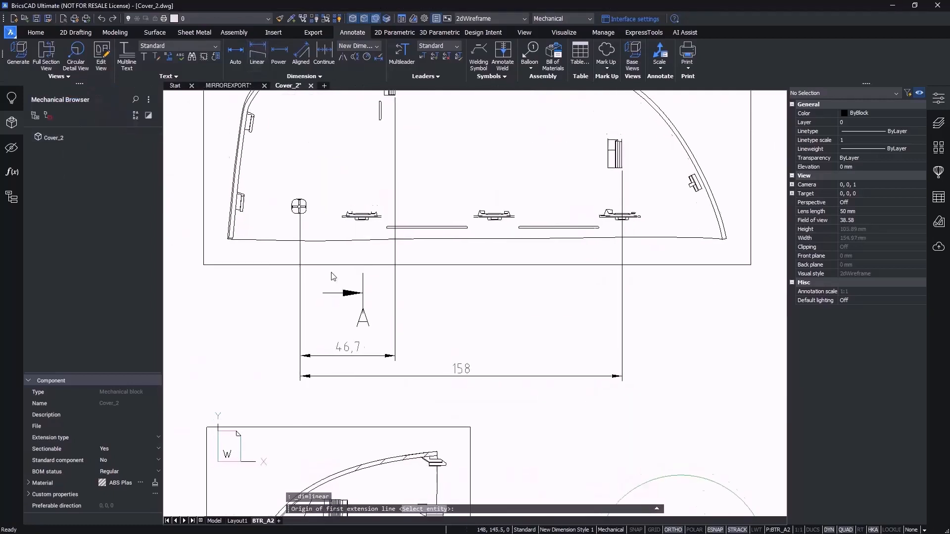
{"action": "scroll", "coordinate": [299, 206], "scroll_direction": "up", "scroll_amount": 4}
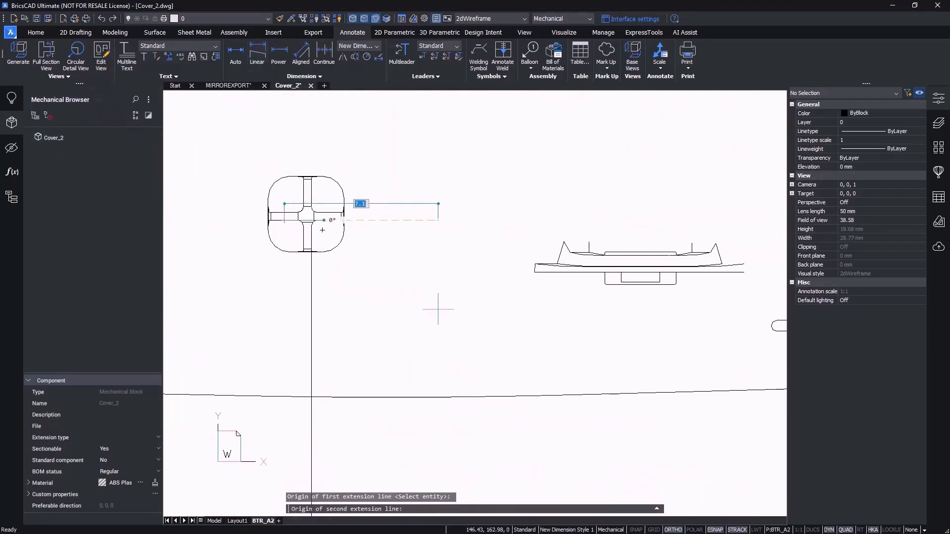
{"action": "scroll", "coordinate": [438, 310], "scroll_direction": "down", "scroll_amount": 4}
{"action": "scroll", "coordinate": [474, 309], "scroll_direction": "up", "scroll_amount": 4}
{"action": "left_click", "coordinate": [498, 323]}
{"action": "scroll", "coordinate": [498, 323], "scroll_direction": "down", "scroll_amount": 4}
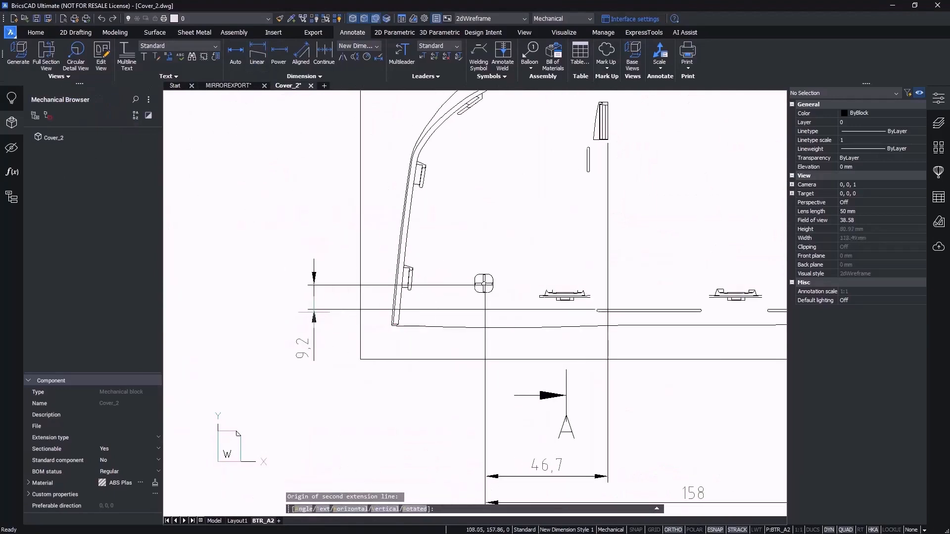
{"action": "left_click", "coordinate": [314, 312]}
Add a vertical linear dimension from the round pin to the third clip, placed right of the projected view.
{"action": "scroll", "coordinate": [568, 299], "scroll_direction": "up", "scroll_amount": 2}
{"action": "middle_click_drag", "start_coordinate": [568, 299], "coordinate": [372, 309]}
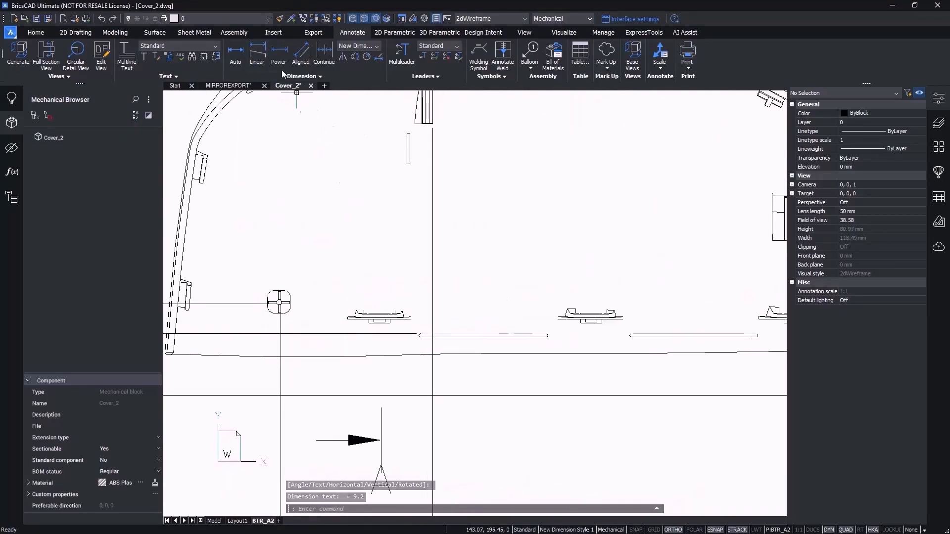
{"action": "left_click", "coordinate": [257, 53]}
{"action": "scroll", "coordinate": [302, 354], "scroll_direction": "up", "scroll_amount": 6}
{"action": "scroll", "coordinate": [262, 278], "scroll_direction": "up", "scroll_amount": 2}
{"action": "left_click", "coordinate": [273, 148]}
{"action": "scroll", "coordinate": [341, 152], "scroll_direction": "down", "scroll_amount": 1}
{"action": "middle_click_drag", "start_coordinate": [341, 151], "coordinate": [211, 269]}
{"action": "scroll", "coordinate": [211, 268], "scroll_direction": "down", "scroll_amount": 2}
{"action": "left_click", "coordinate": [333, 307]}
{"action": "scroll", "coordinate": [357, 297], "scroll_direction": "down", "scroll_amount": 5}
{"action": "middle_click_drag", "start_coordinate": [530, 261], "coordinate": [354, 287]}
{"action": "left_click", "coordinate": [570, 343]}
{"action": "scroll", "coordinate": [570, 343], "scroll_direction": "down", "scroll_amount": 2}
Turn on tolerance display for both horizontal dimensions below the projected view and set the lower and upper limits to 0.03 mm.
{"action": "middle_click_drag", "start_coordinate": [622, 385], "coordinate": [725, 318]}
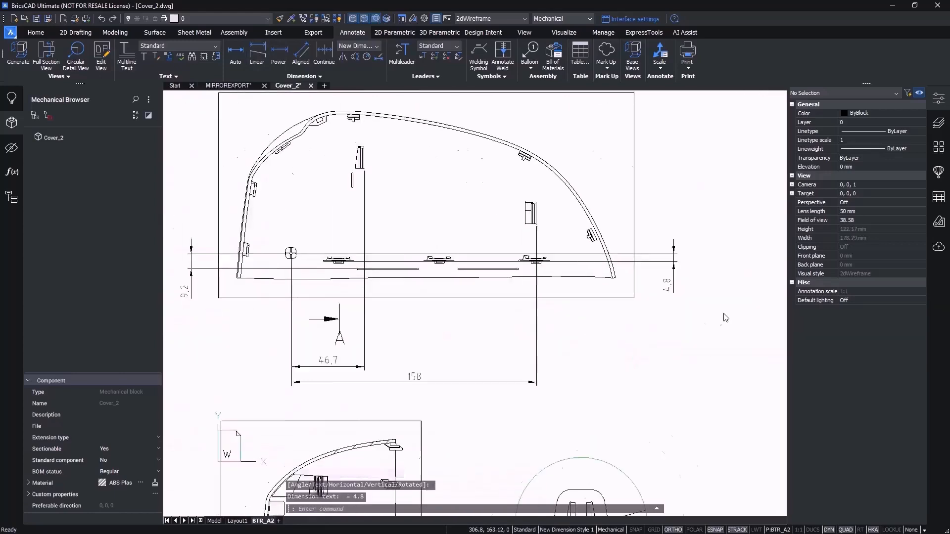
{"action": "middle_click_drag", "start_coordinate": [566, 361], "coordinate": [678, 313]}
{"action": "scroll", "coordinate": [678, 313], "scroll_direction": "up", "scroll_amount": 1}
{"action": "left_click_drag", "start_coordinate": [679, 313], "coordinate": [432, 346]}
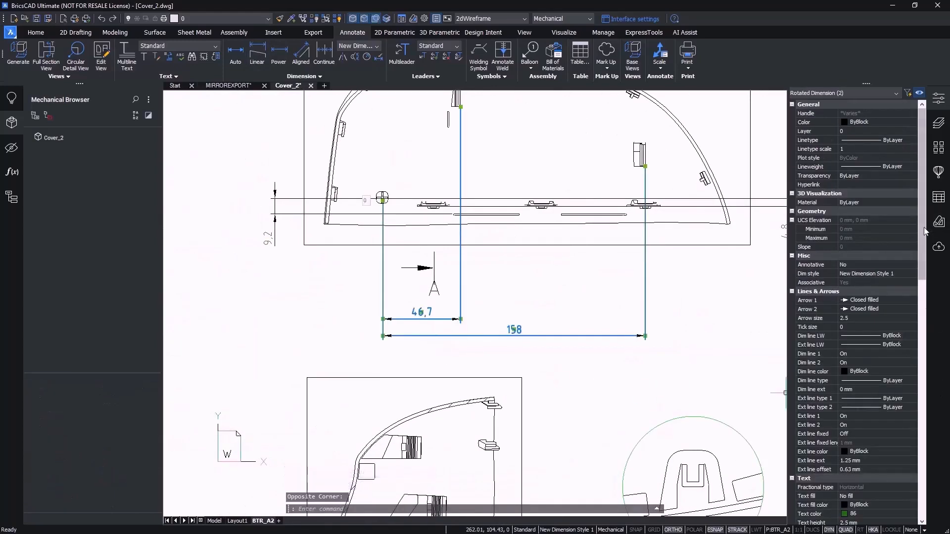
{"action": "scroll", "coordinate": [861, 321], "scroll_direction": "down", "scroll_amount": 10}
{"action": "left_click", "coordinate": [877, 380]}
{"action": "left_click", "coordinate": [877, 380]}
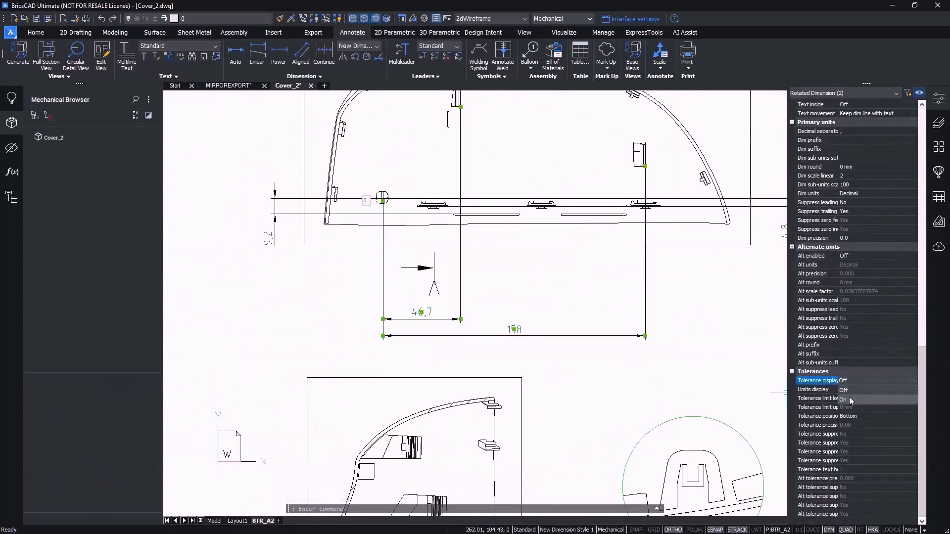
{"action": "left_click", "coordinate": [878, 399]}
{"action": "left_click", "coordinate": [860, 399]}
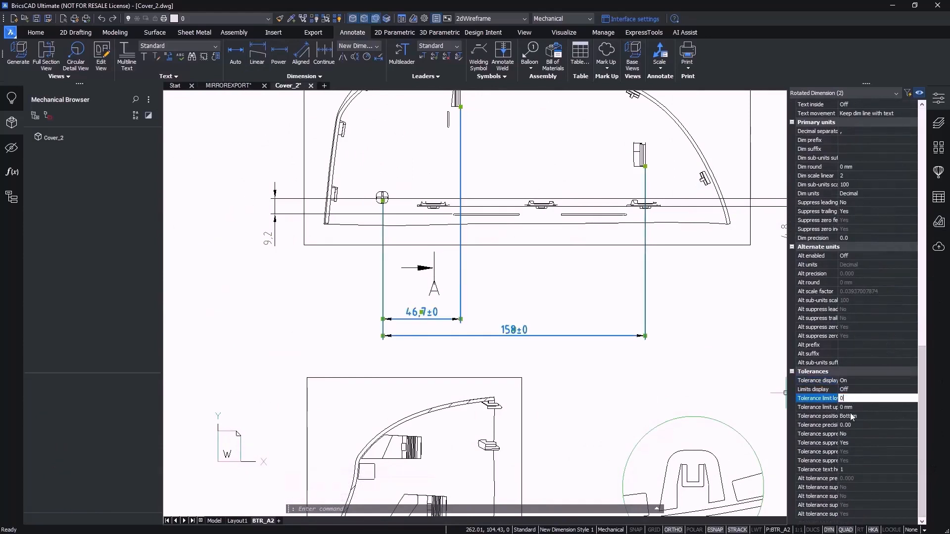
{"action": "left_click", "coordinate": [848, 407]}
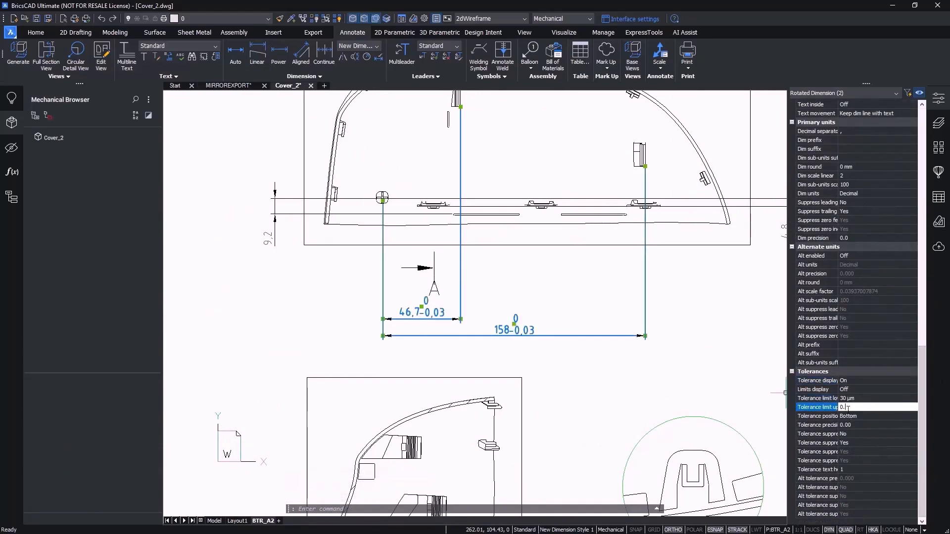
{"action": "key", "text": "Escape"}
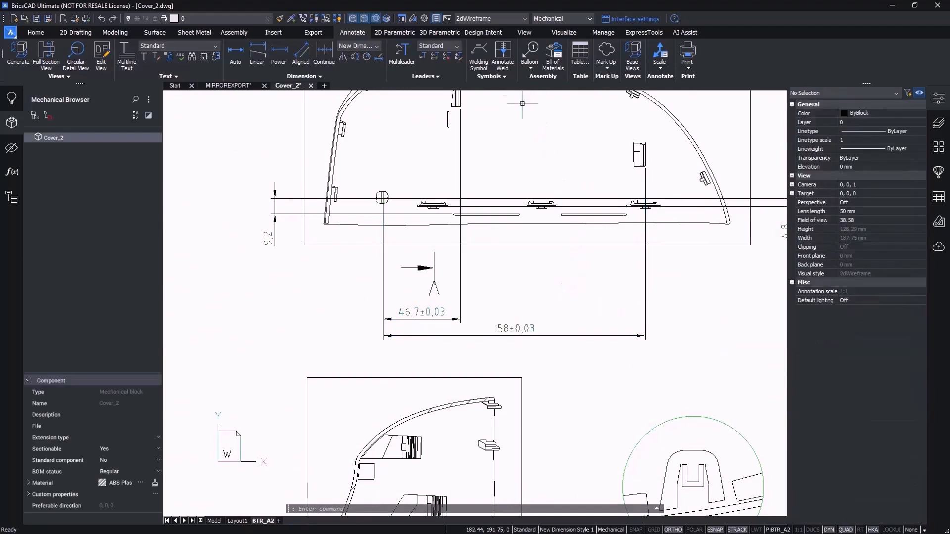
Attach datum identifier A to the lower extension line of the 9.2 vertical dimension, with its box below the line.
{"action": "left_click", "coordinate": [492, 76]}
{"action": "left_click", "coordinate": [490, 111]}
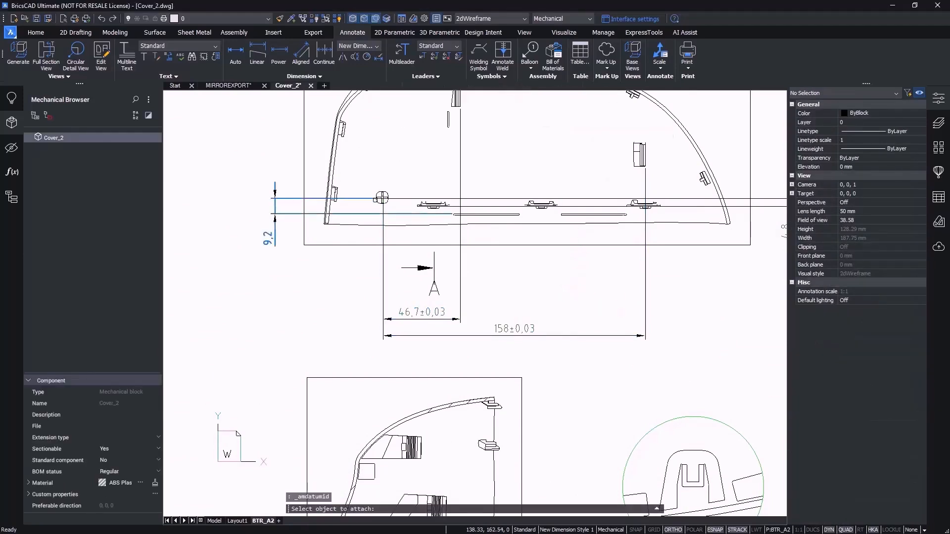
{"action": "scroll", "coordinate": [297, 213], "scroll_direction": "up", "scroll_amount": 6}
{"action": "left_click", "coordinate": [339, 243]}
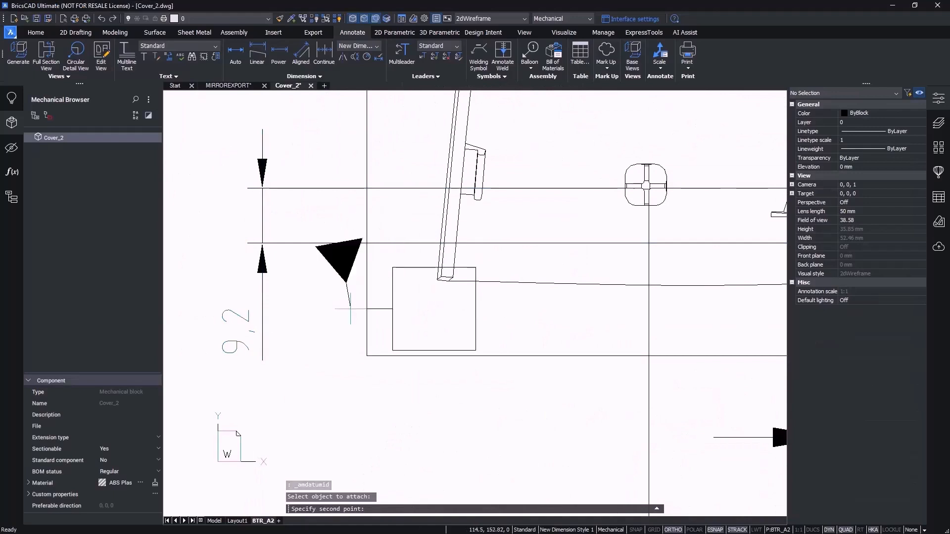
{"action": "left_click", "coordinate": [339, 390]}
{"action": "left_click", "coordinate": [335, 389]}
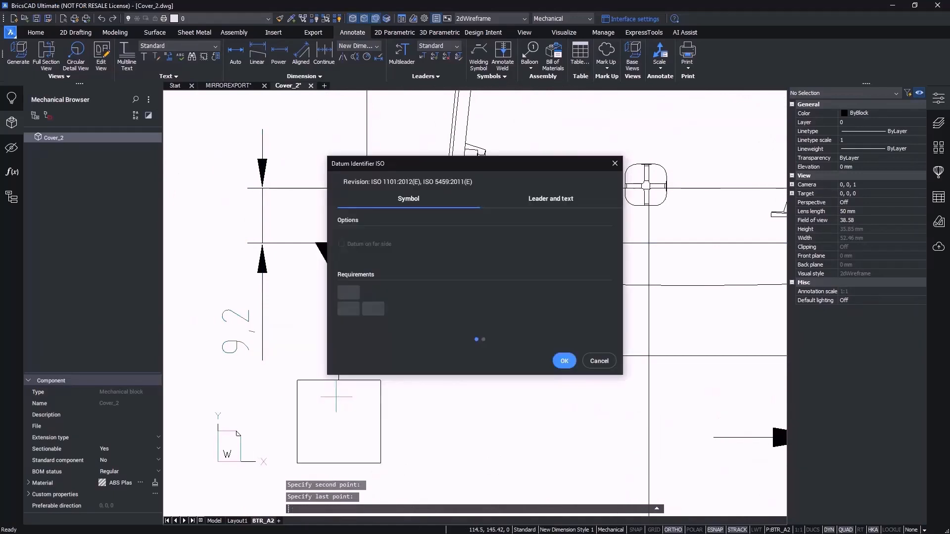
{"action": "type", "text": "A"}
{"action": "left_click", "coordinate": [564, 361]}
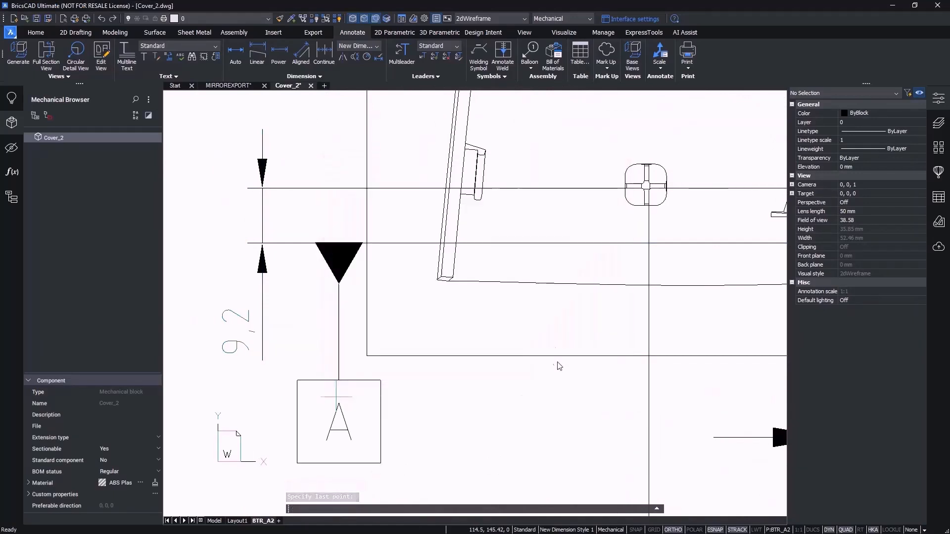
Attach a feature control frame to the lower extension line of the 4.8 vertical dimension, with its leader bending below the line.
{"action": "scroll", "coordinate": [460, 269], "scroll_direction": "down", "scroll_amount": 4}
{"action": "scroll", "coordinate": [460, 269], "scroll_direction": "down", "scroll_amount": 2}
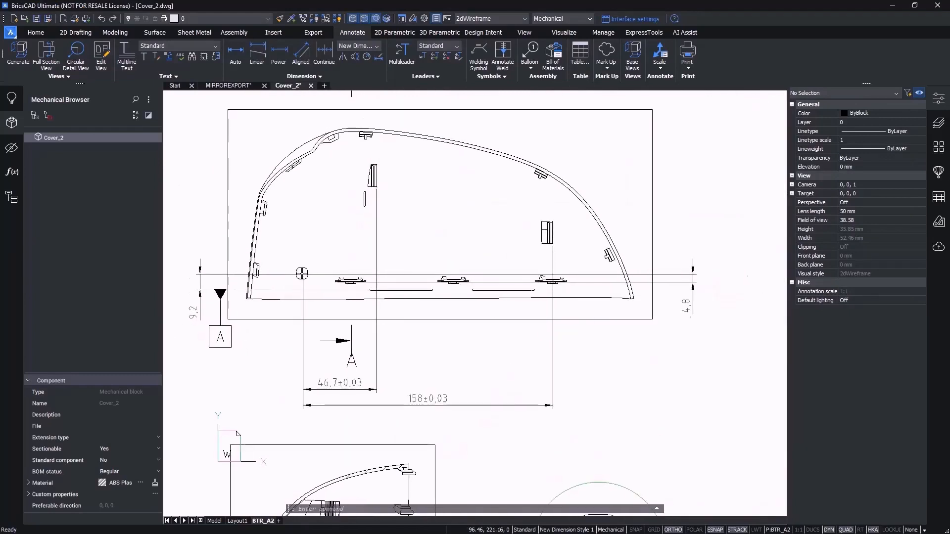
{"action": "middle_click_drag", "start_coordinate": [460, 270], "coordinate": [410, 295]}
{"action": "scroll", "coordinate": [460, 297], "scroll_direction": "up", "scroll_amount": 1}
{"action": "middle_click_drag", "start_coordinate": [719, 289], "coordinate": [700, 271]}
{"action": "scroll", "coordinate": [700, 271], "scroll_direction": "up", "scroll_amount": 1}
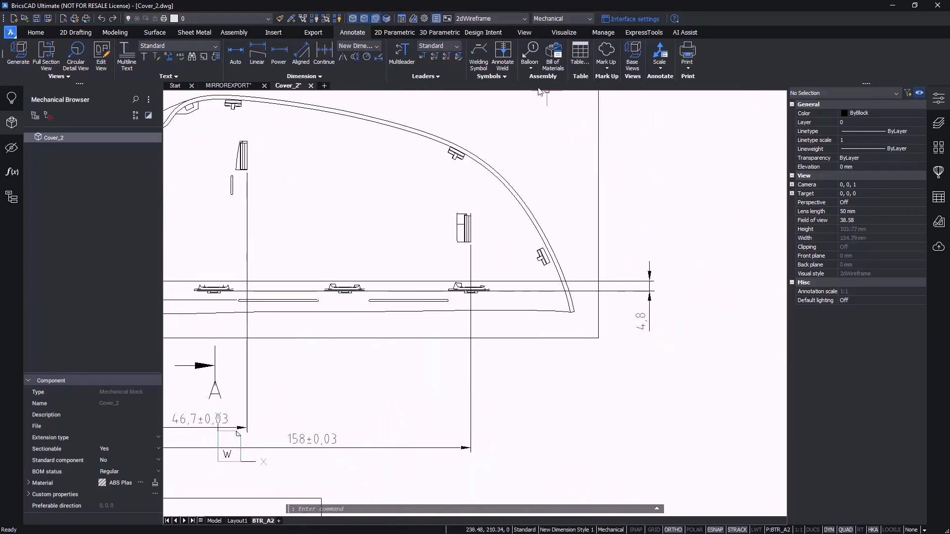
{"action": "left_click", "coordinate": [506, 78]}
{"action": "left_click", "coordinate": [500, 100]}
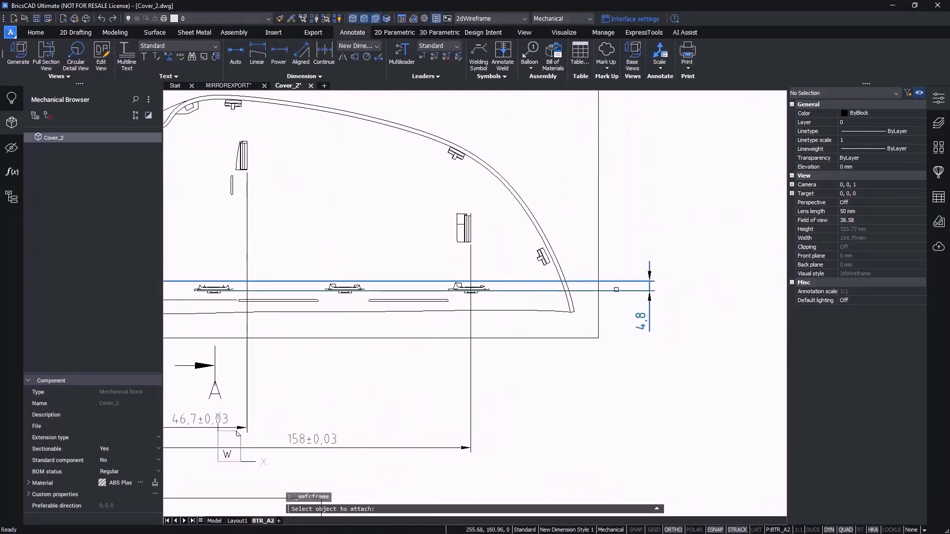
{"action": "left_click", "coordinate": [616, 289]}
{"action": "left_click", "coordinate": [590, 365]}
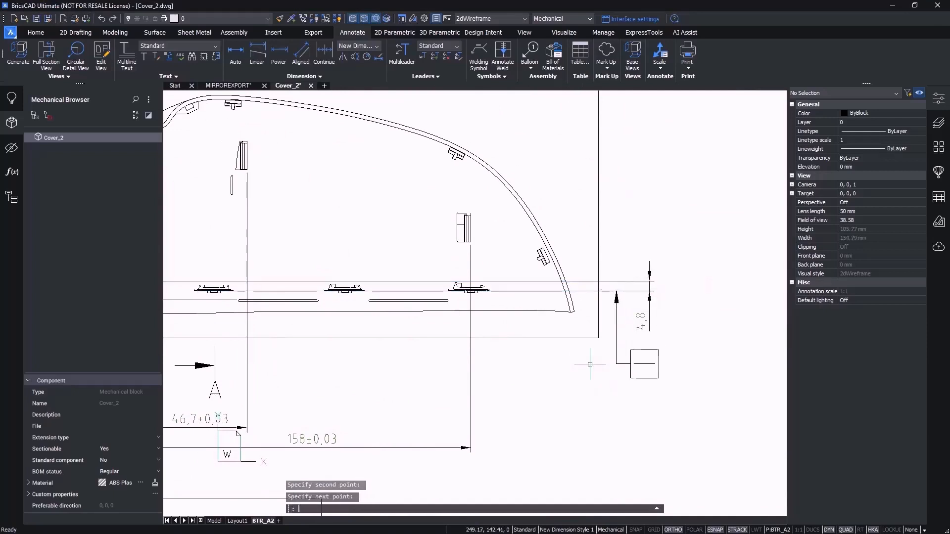
Set the feature control frame to Parallelism with tolerance 0.1 and datum A.
{"action": "left_click", "coordinate": [631, 358]}
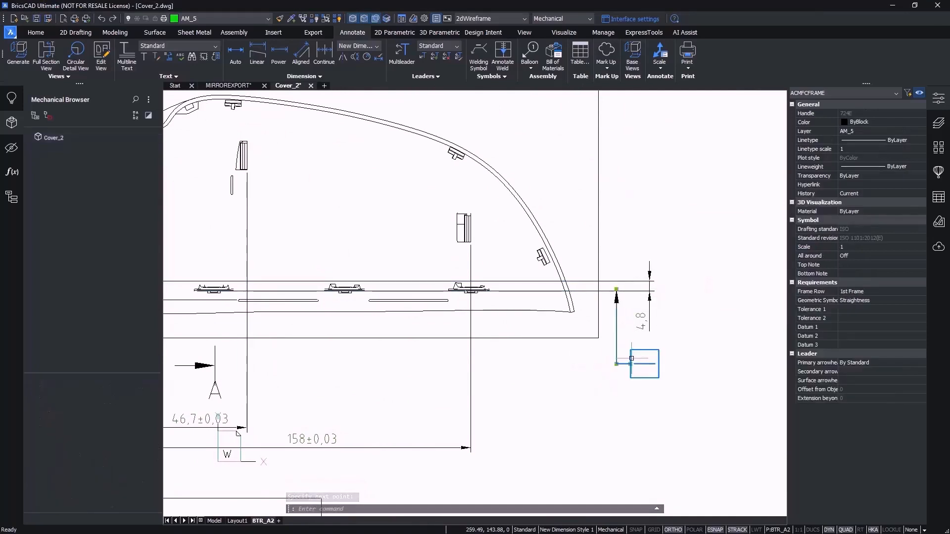
{"action": "left_click", "coordinate": [891, 301]}
{"action": "left_click", "coordinate": [859, 378]}
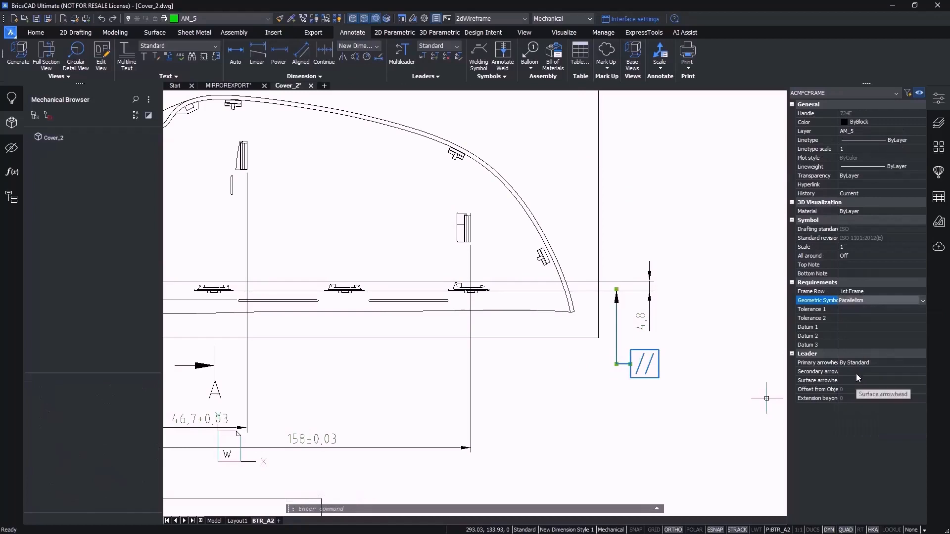
{"action": "left_click", "coordinate": [859, 310]}
{"action": "type", "text": "0.1"}
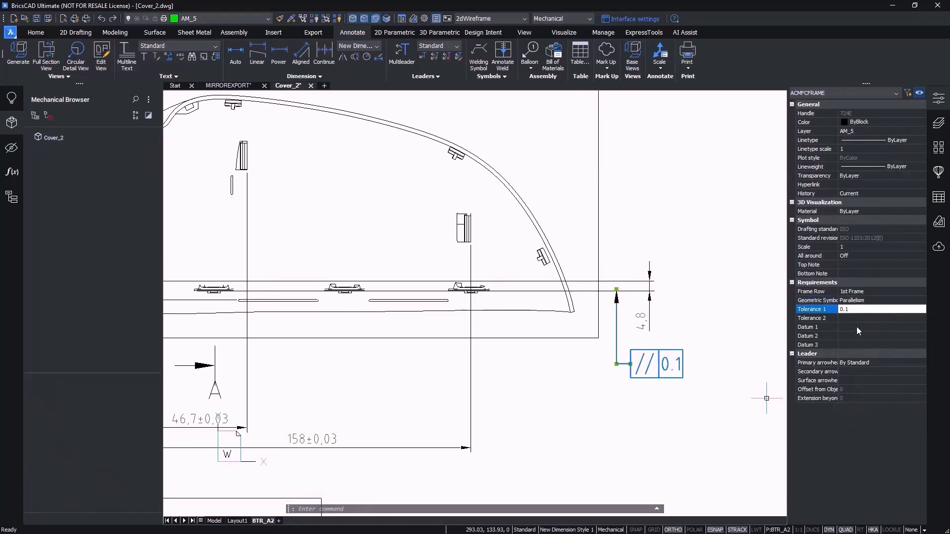
{"action": "left_click", "coordinate": [858, 326]}
{"action": "type", "text": "A"}
{"action": "key", "text": "Return"}
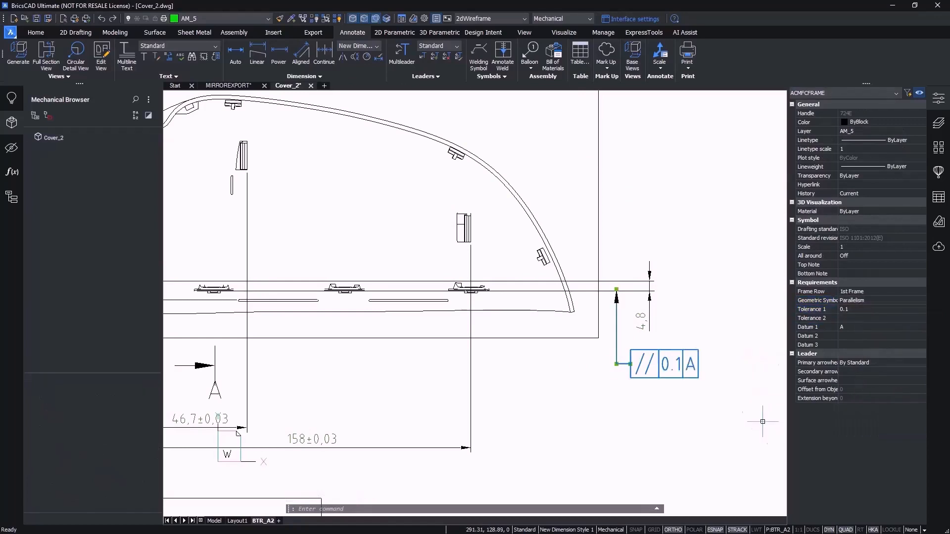
{"action": "scroll", "coordinate": [763, 421], "scroll_direction": "down", "scroll_amount": 3}
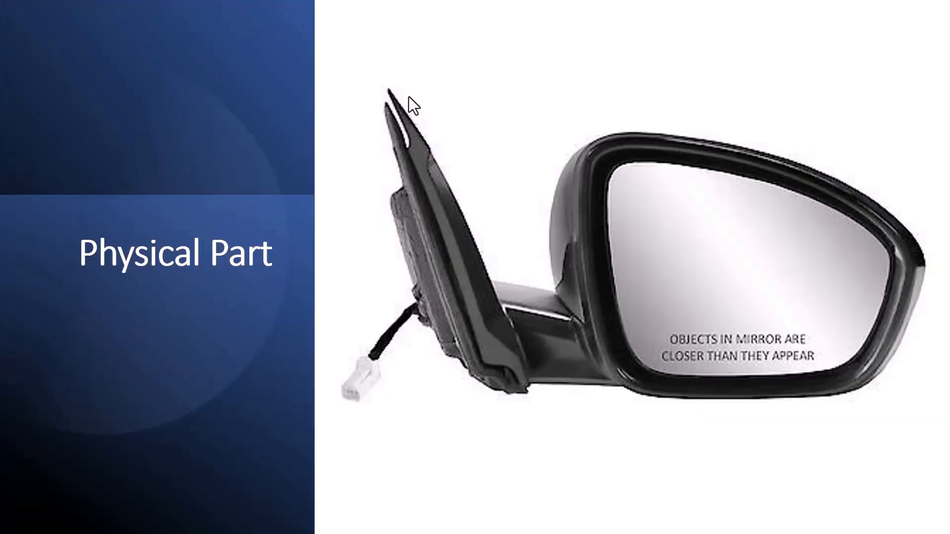
{"action": "key", "text": "Right"}
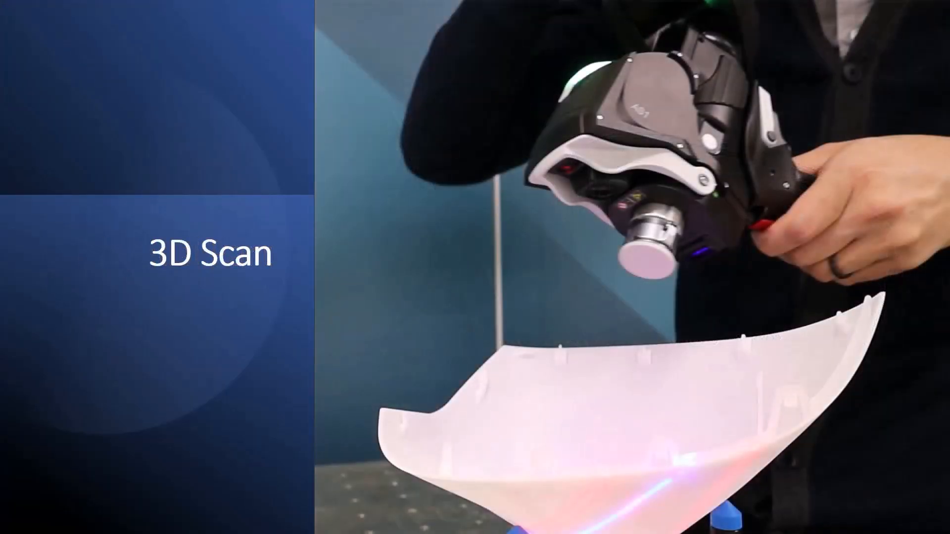
{"action": "key", "text": "Right"}
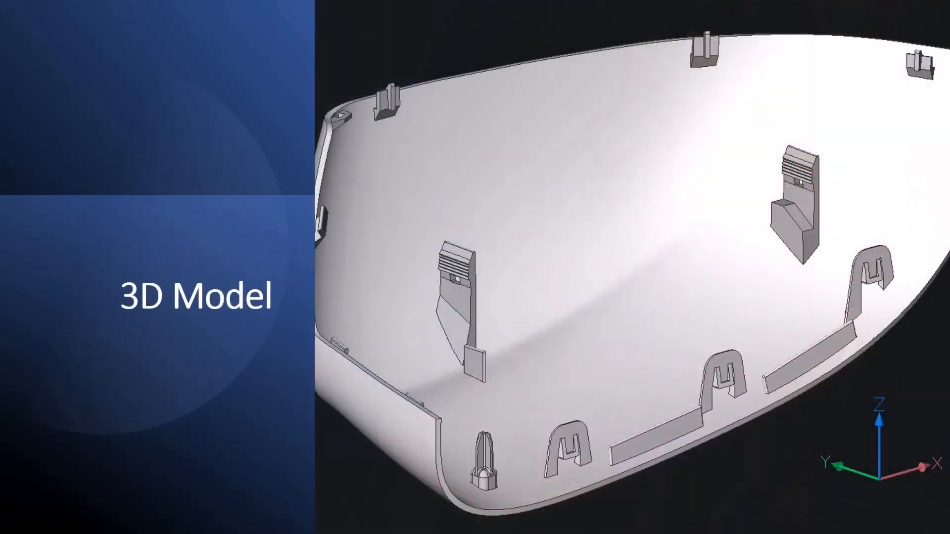
{"action": "key", "text": "Right"}
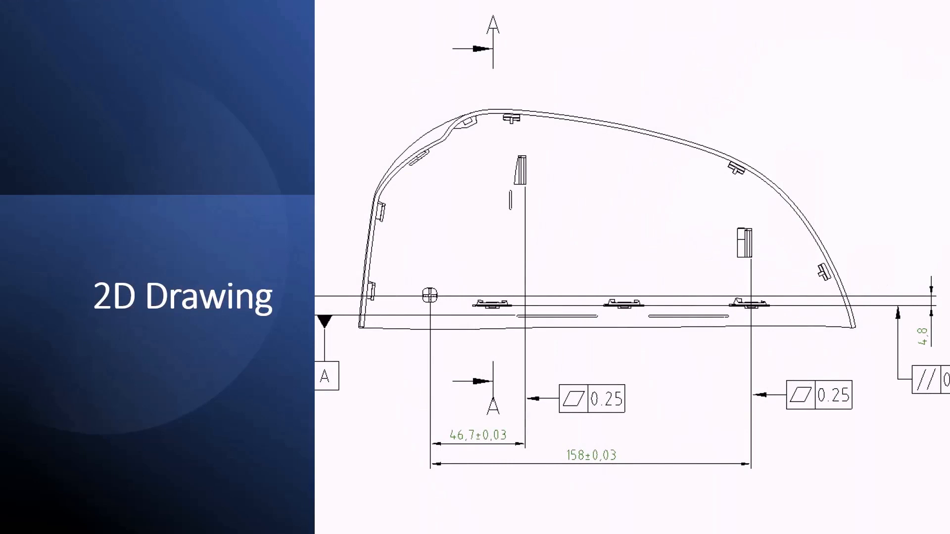
{"action": "key", "text": "Right"}
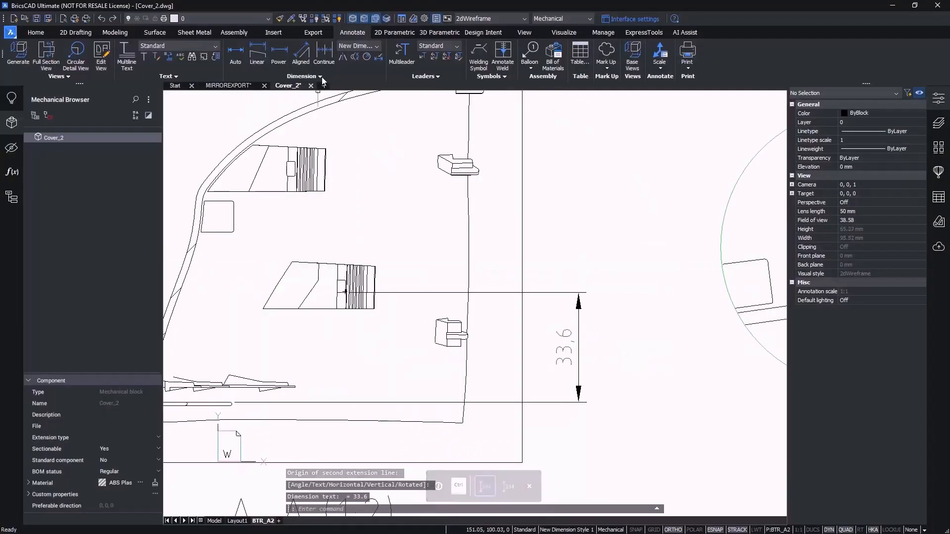
Add a vertical baseline dimension to the small slot in the upper rib of section A-A, stacked beside the 33.6 dimension.
{"action": "left_click", "coordinate": [304, 76]}
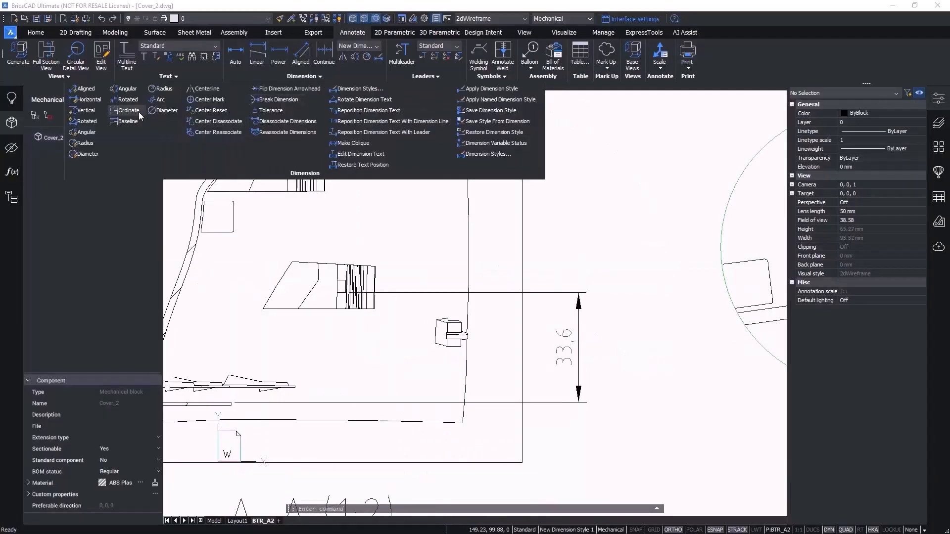
{"action": "left_click", "coordinate": [127, 119]}
{"action": "scroll", "coordinate": [292, 208], "scroll_direction": "up", "scroll_amount": 6}
{"action": "scroll", "coordinate": [427, 265], "scroll_direction": "down", "scroll_amount": 4}
{"action": "scroll", "coordinate": [392, 175], "scroll_direction": "up", "scroll_amount": 5}
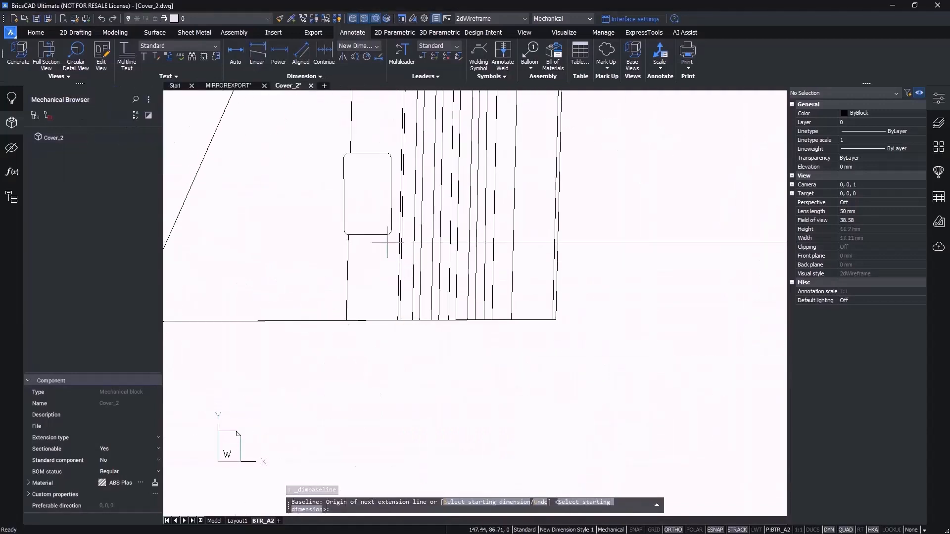
{"action": "left_click", "coordinate": [390, 232]}
{"action": "key", "text": "Escape"}
Add a horizontal linear dimension across the U-shaped catch of the clip in detail view B, placed below the clip.
{"action": "scroll", "coordinate": [382, 257], "scroll_direction": "down", "scroll_amount": 5}
{"action": "scroll", "coordinate": [582, 241], "scroll_direction": "down", "scroll_amount": 5}
{"action": "scroll", "coordinate": [572, 258], "scroll_direction": "up", "scroll_amount": 6}
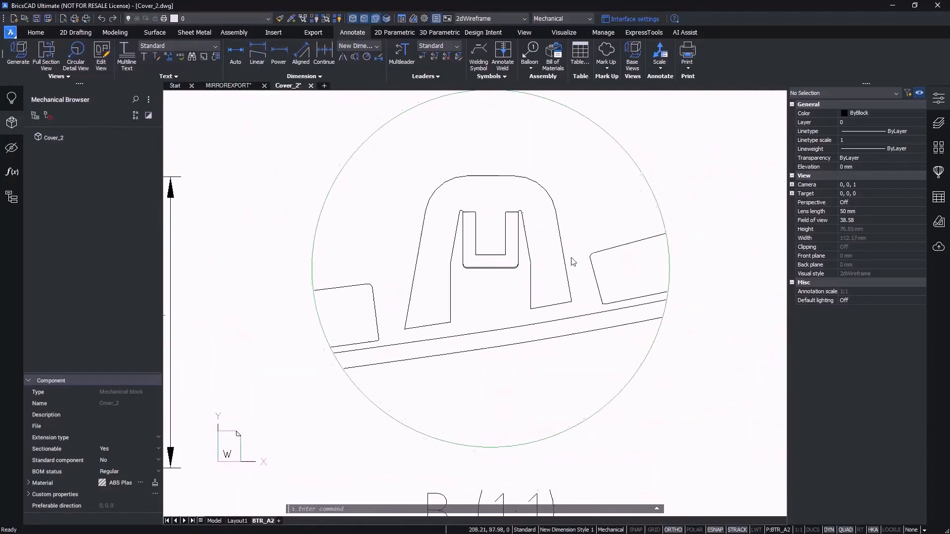
{"action": "left_click", "coordinate": [257, 52]}
{"action": "left_click", "coordinate": [442, 273]}
{"action": "left_click", "coordinate": [500, 272]}
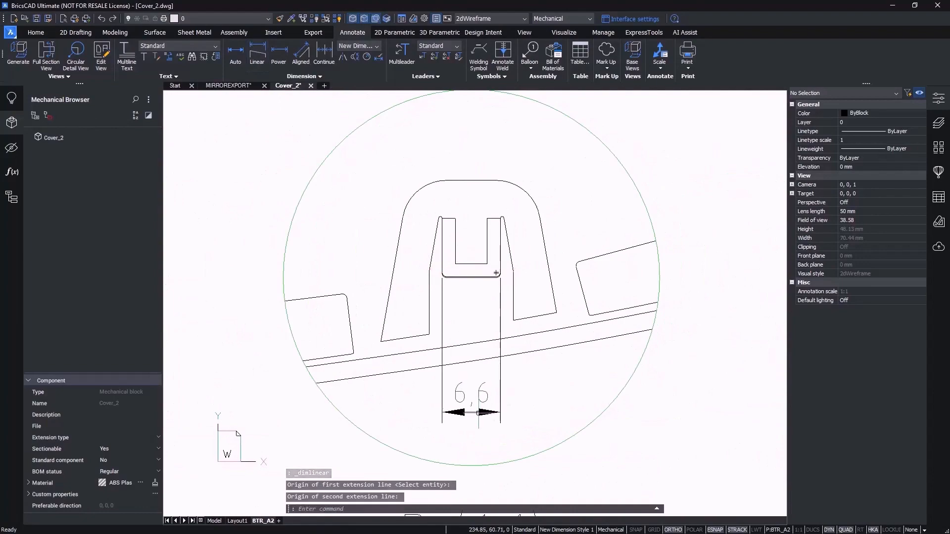
{"action": "left_click", "coordinate": [473, 414]}
Turn on tolerance display for the clip catch dimension in detail view B and set the lower tolerance limit to 0.2.
{"action": "scroll", "coordinate": [922, 449], "scroll_direction": "down", "scroll_amount": 10}
{"action": "left_click_drag", "start_coordinate": [925, 453], "coordinate": [925, 493]}
{"action": "left_click", "coordinate": [875, 380]}
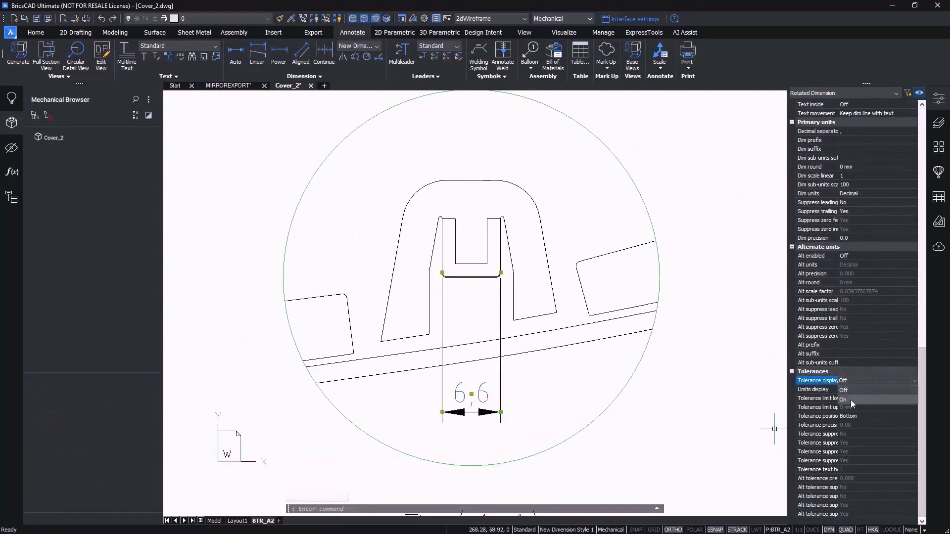
{"action": "left_click", "coordinate": [851, 399]}
{"action": "left_click", "coordinate": [853, 399]}
{"action": "type", "text": "0.2"}
{"action": "key", "text": "Return"}
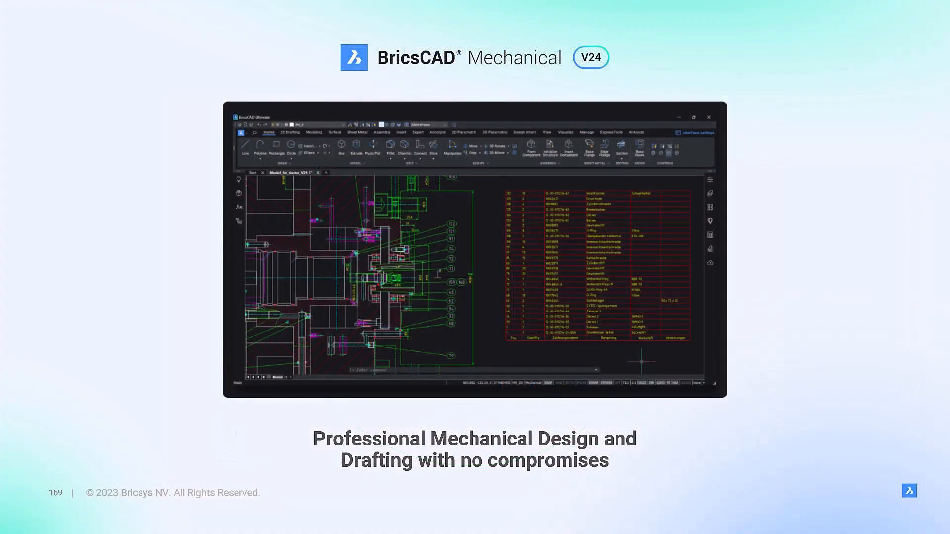